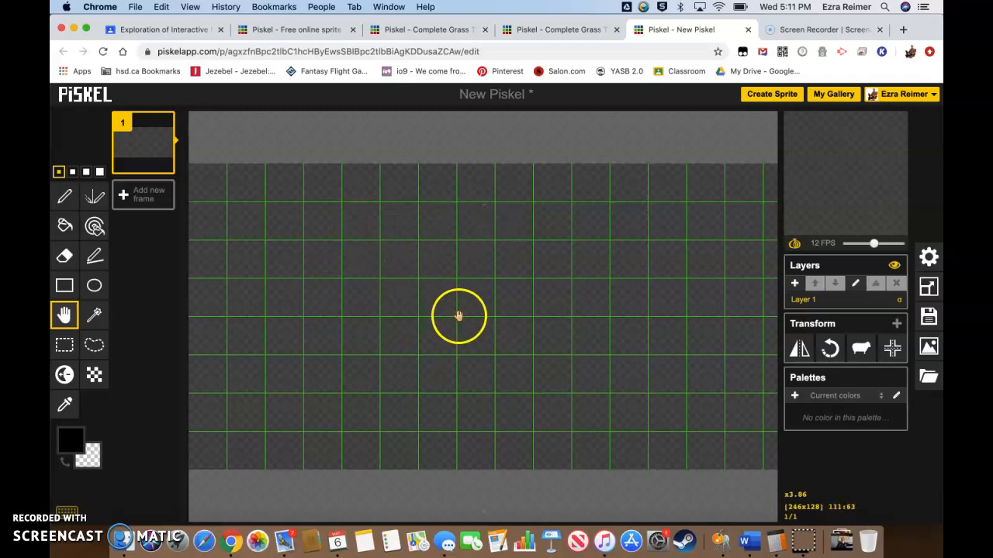
Resize the canvas to 256 × 128 px and bring up its grid settings
{"action": "left_click", "coordinate": [928, 289]}
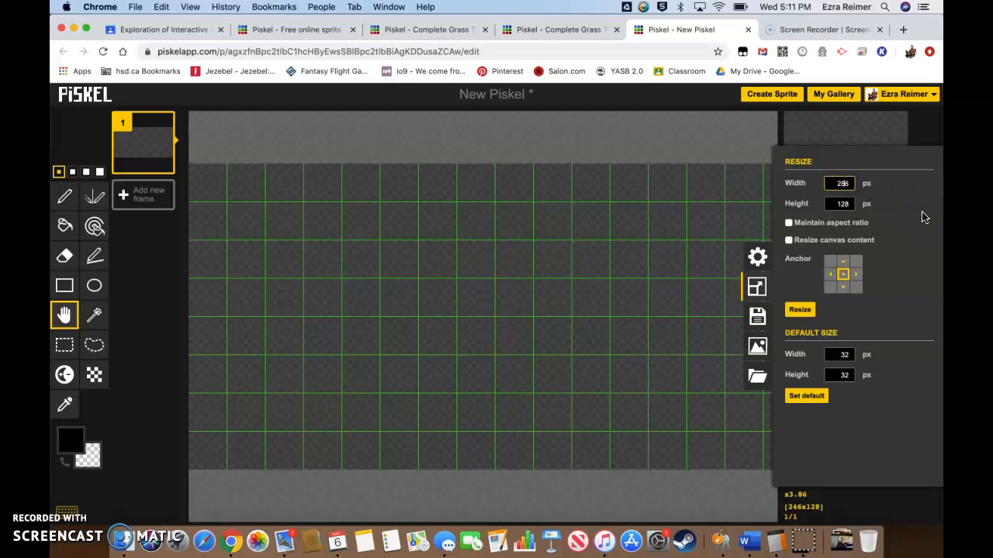
{"action": "left_click", "coordinate": [801, 309]}
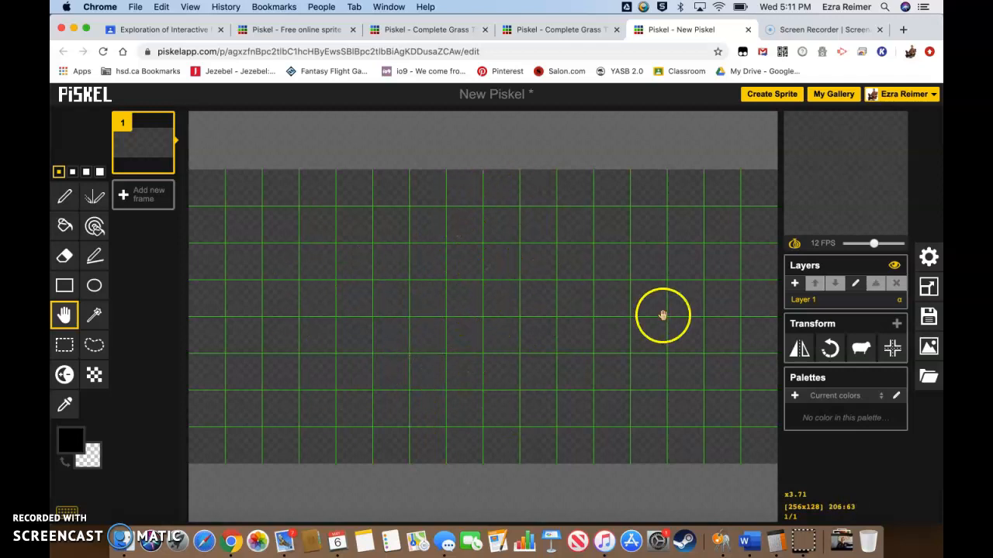
{"action": "left_click", "coordinate": [929, 256]}
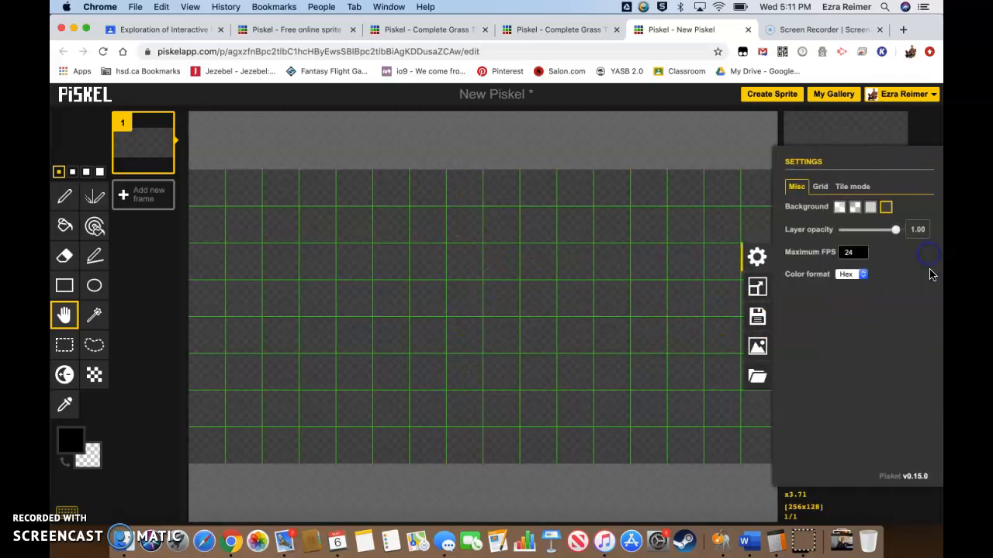
{"action": "left_click", "coordinate": [819, 186]}
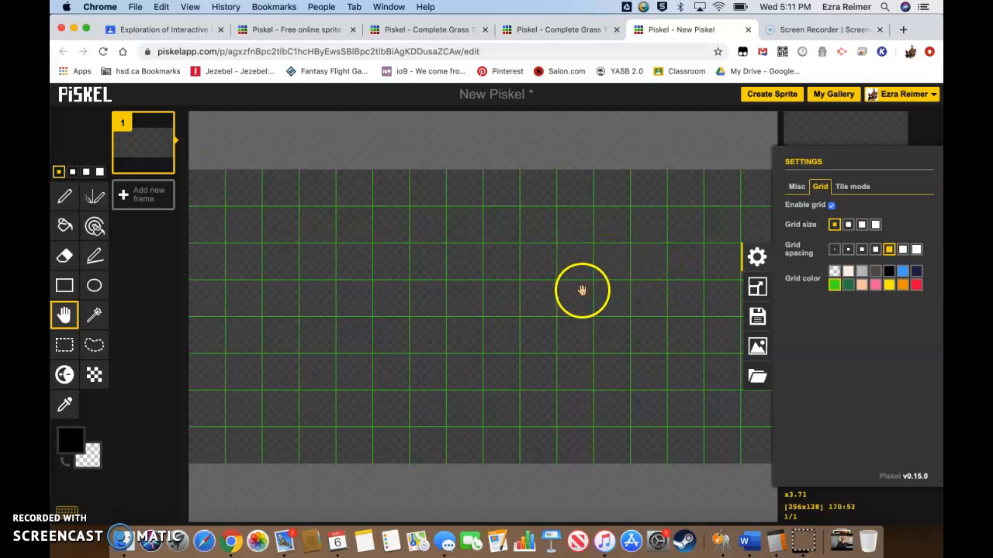
Switch to the open Complete Grass Tile Set sprite and turn off its tile mode
{"action": "left_click", "coordinate": [571, 31]}
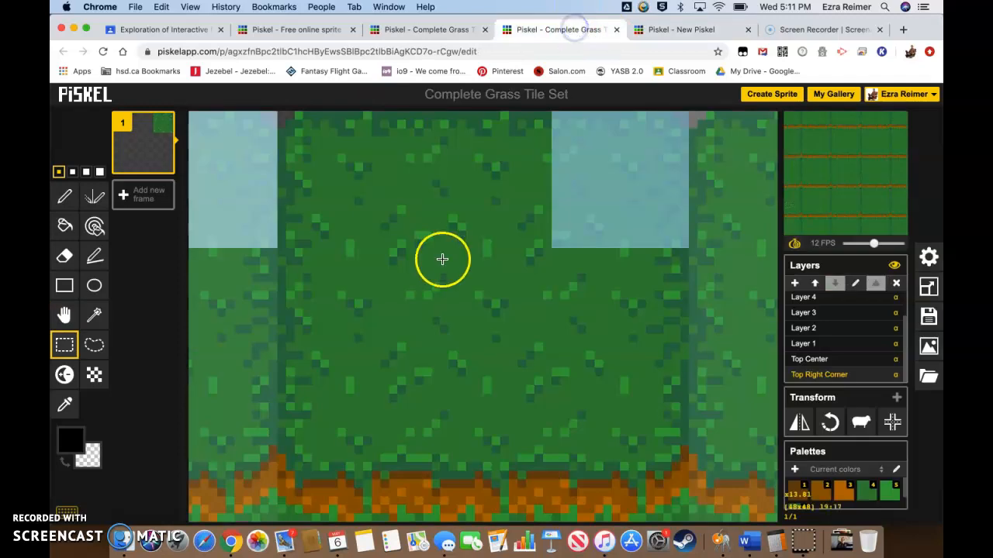
{"action": "scroll", "coordinate": [460, 240], "scroll_direction": "down", "scroll_amount": 5}
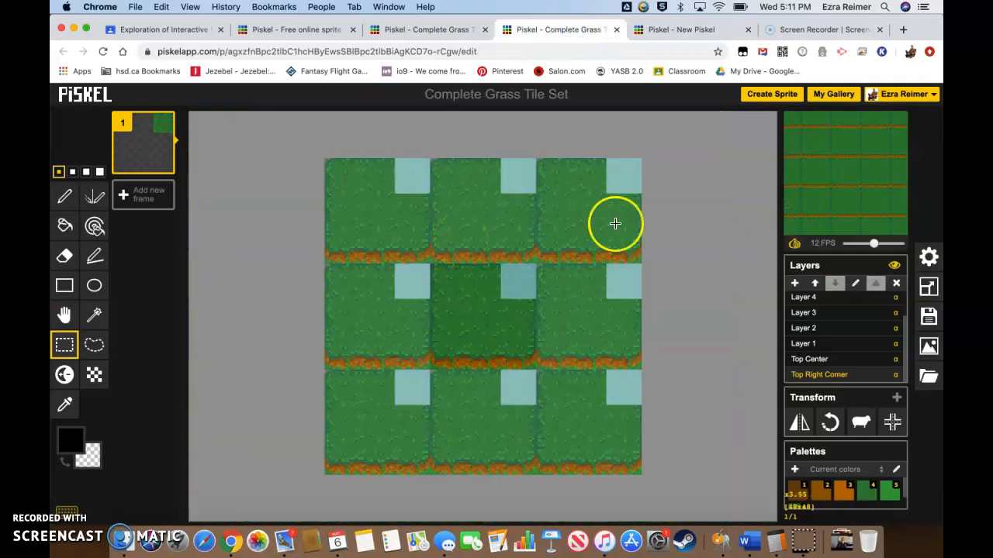
{"action": "left_click", "coordinate": [928, 257]}
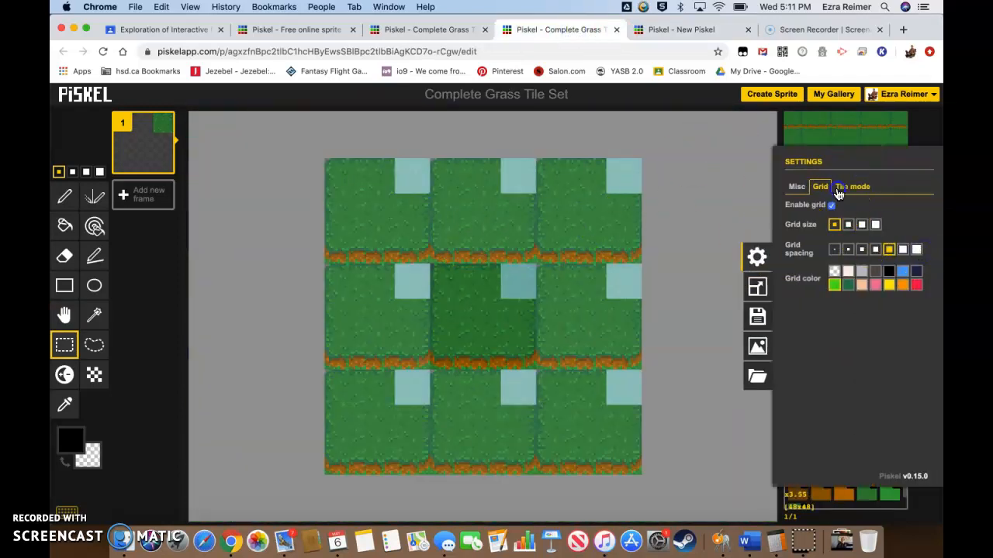
{"action": "left_click", "coordinate": [852, 186]}
{"action": "left_click", "coordinate": [849, 206]}
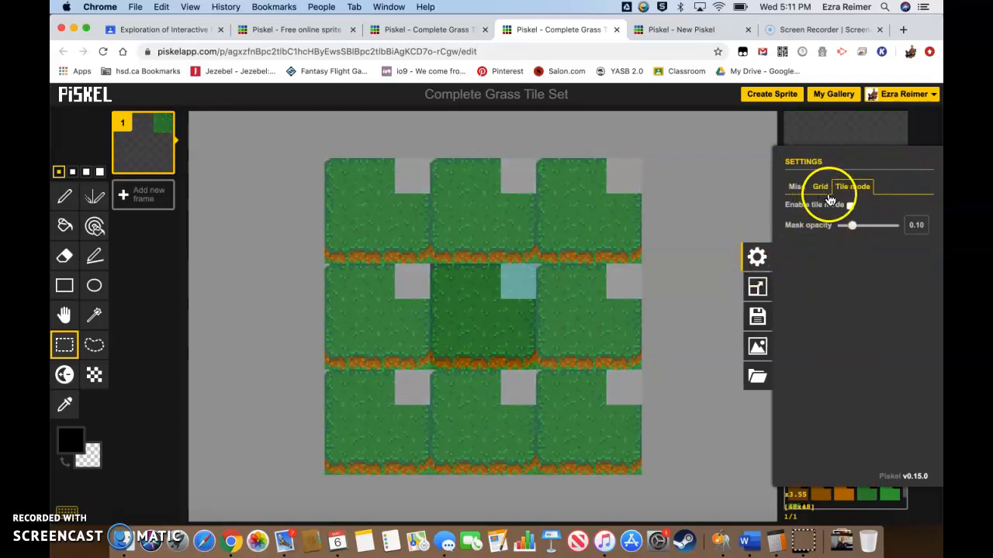
{"action": "left_click", "coordinate": [849, 205]}
{"action": "left_click", "coordinate": [849, 204]}
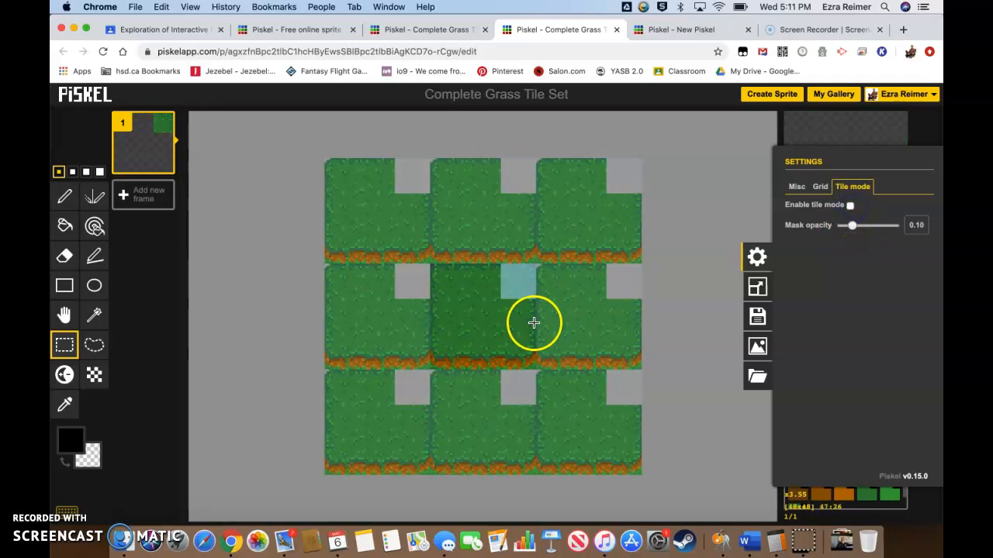
{"action": "scroll", "coordinate": [534, 323], "scroll_direction": "up", "scroll_amount": 5}
{"action": "scroll", "coordinate": [558, 321], "scroll_direction": "down", "scroll_amount": 1}
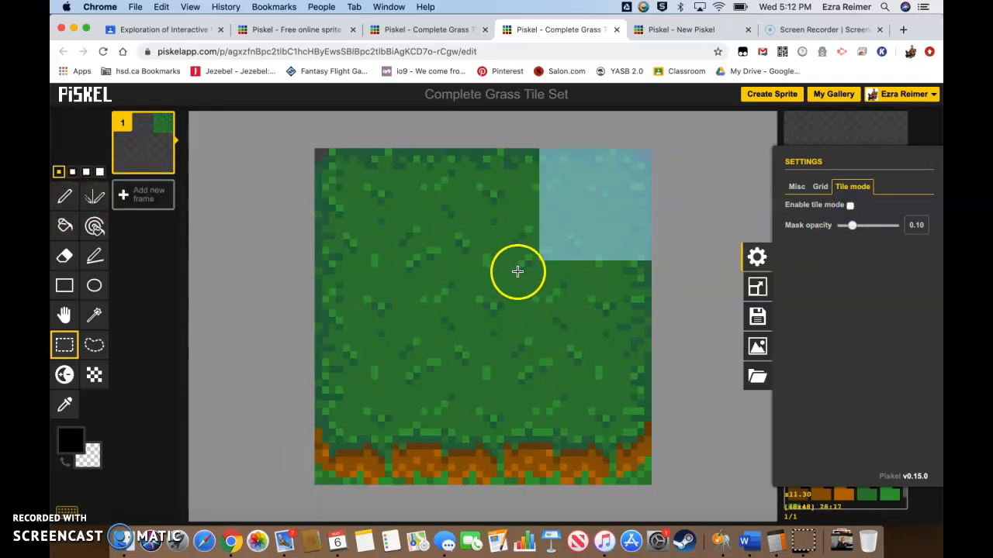
Copy the 16 × 16 px centre grass tile from Layer 3 and paste it into the New Piskel sprite
{"action": "left_click", "coordinate": [822, 187]}
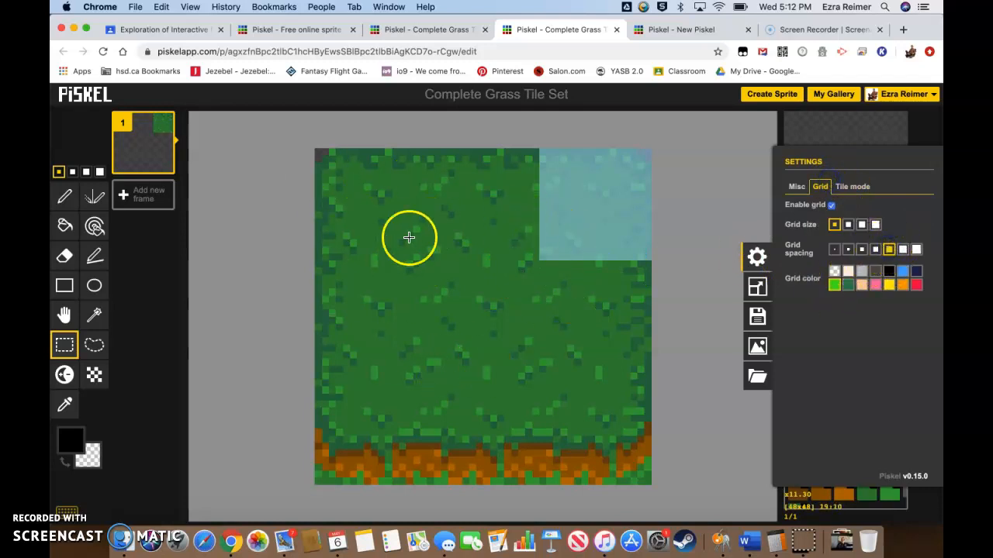
{"action": "left_click", "coordinate": [536, 262]}
{"action": "left_click", "coordinate": [547, 261]}
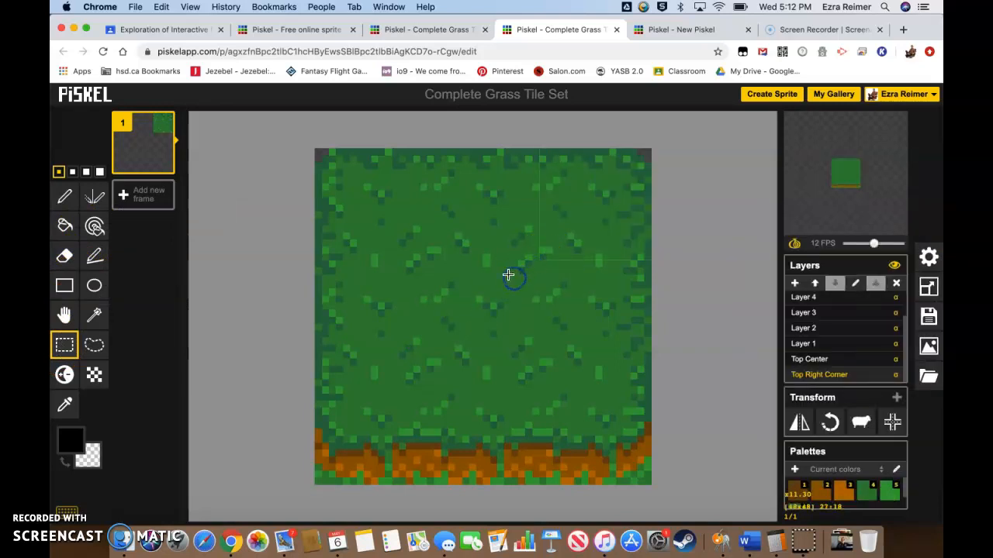
{"action": "left_click", "coordinate": [813, 360]}
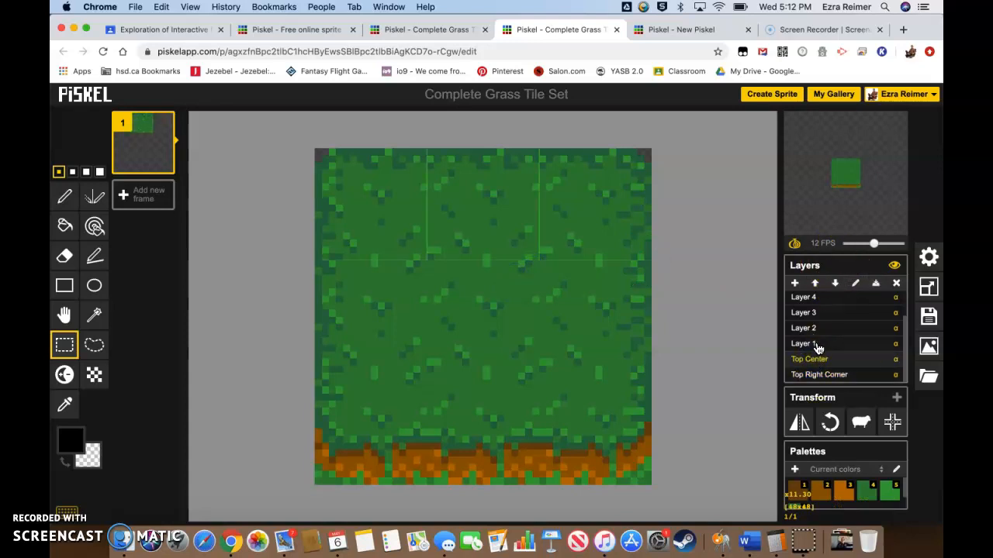
{"action": "left_click", "coordinate": [817, 346]}
{"action": "left_click", "coordinate": [825, 332]}
{"action": "left_click", "coordinate": [828, 313]}
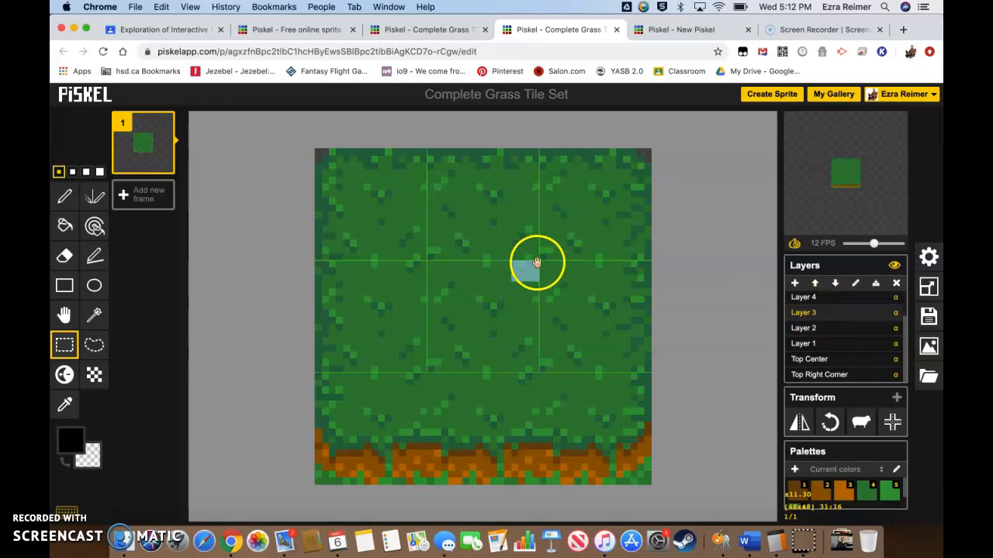
{"action": "left_click_drag", "start_coordinate": [428, 263], "coordinate": [539, 366]}
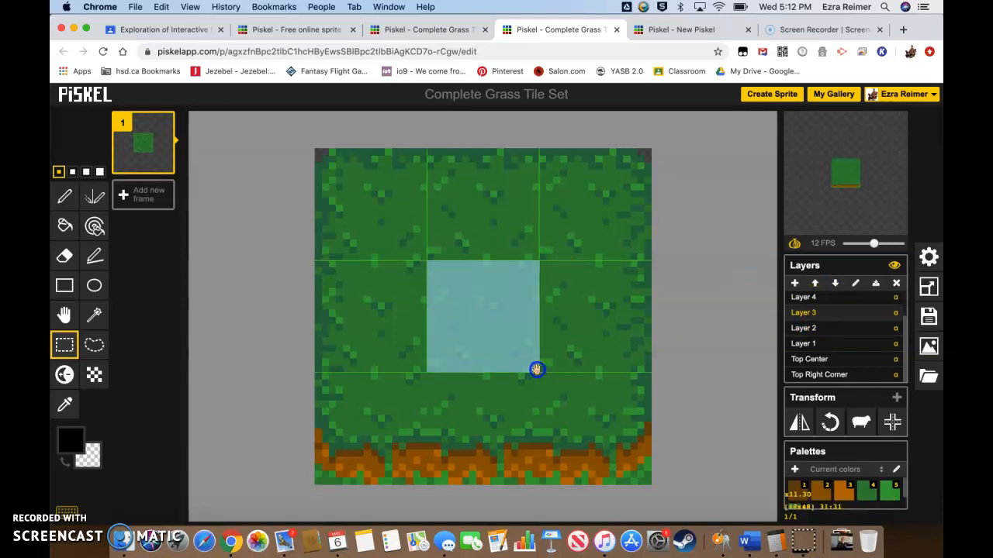
{"action": "left_click", "coordinate": [681, 29]}
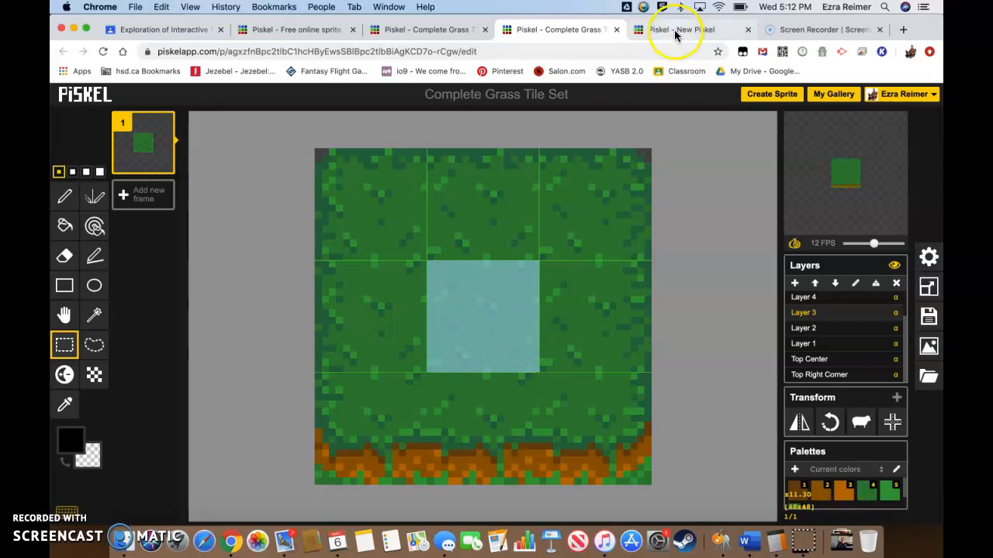
{"action": "key", "text": "super+v"}
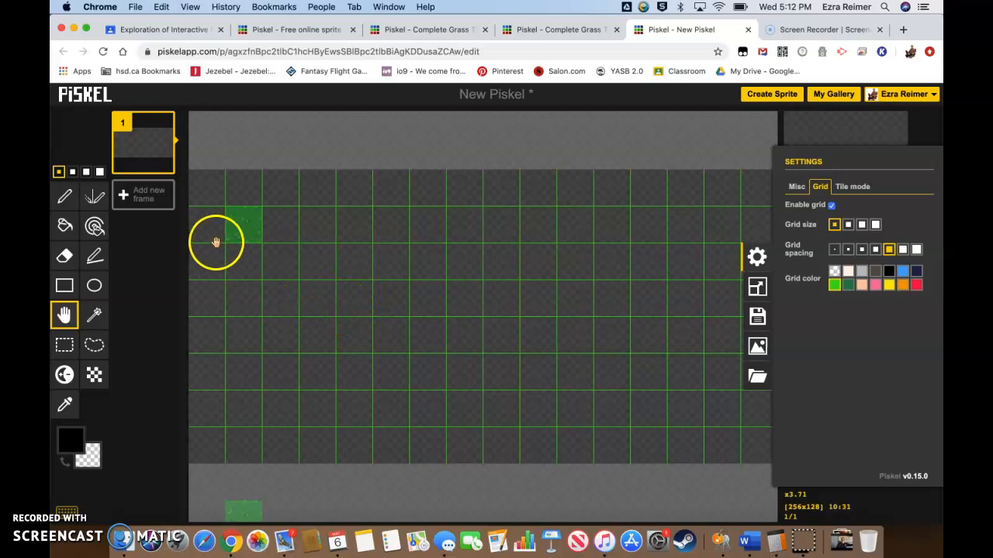
Select exactly the pasted 16 × 16 px grass tile, from pixel 16:16 to 31:31, with the rectangle selection
{"action": "left_click", "coordinate": [64, 344]}
{"action": "left_click_drag", "start_coordinate": [226, 206], "coordinate": [263, 245]}
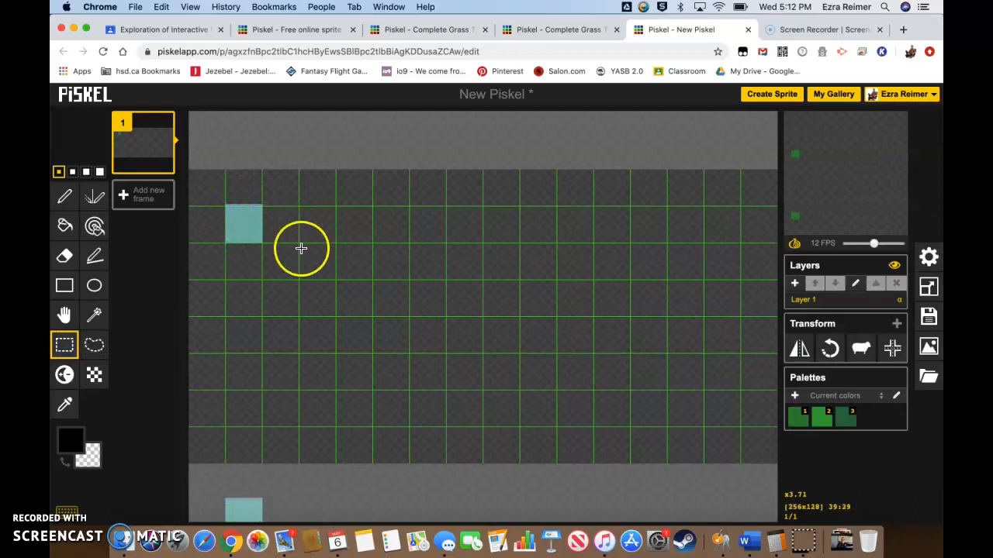
{"action": "scroll", "coordinate": [248, 221], "scroll_direction": "up", "scroll_amount": 3}
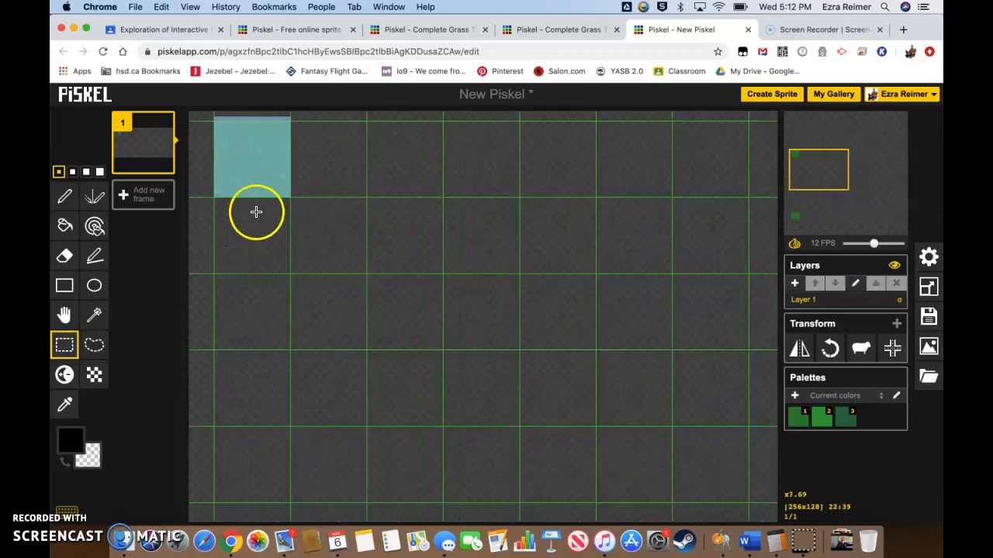
{"action": "left_click", "coordinate": [338, 190]}
{"action": "scroll", "coordinate": [302, 184], "scroll_direction": "up", "scroll_amount": 2}
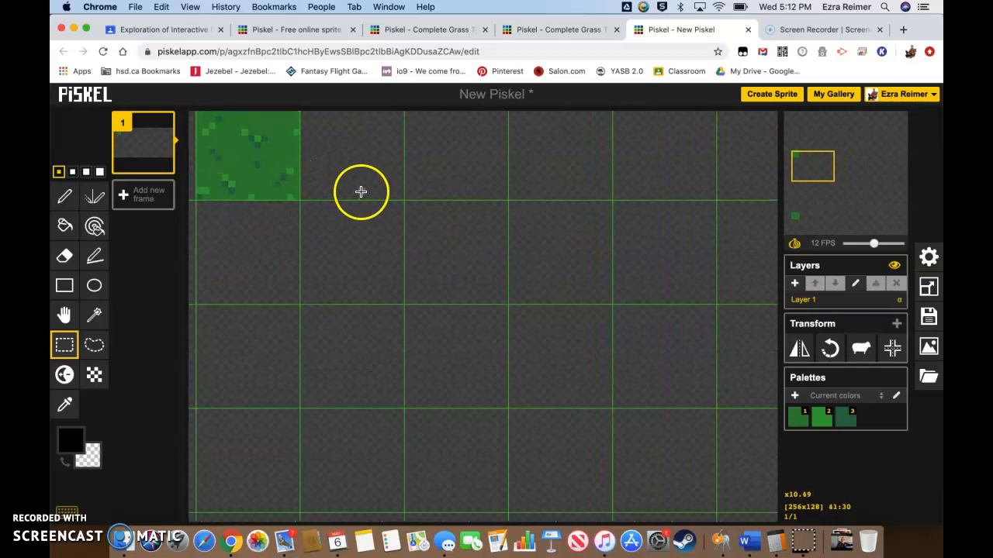
{"action": "scroll", "coordinate": [532, 210], "scroll_direction": "down", "scroll_amount": 3}
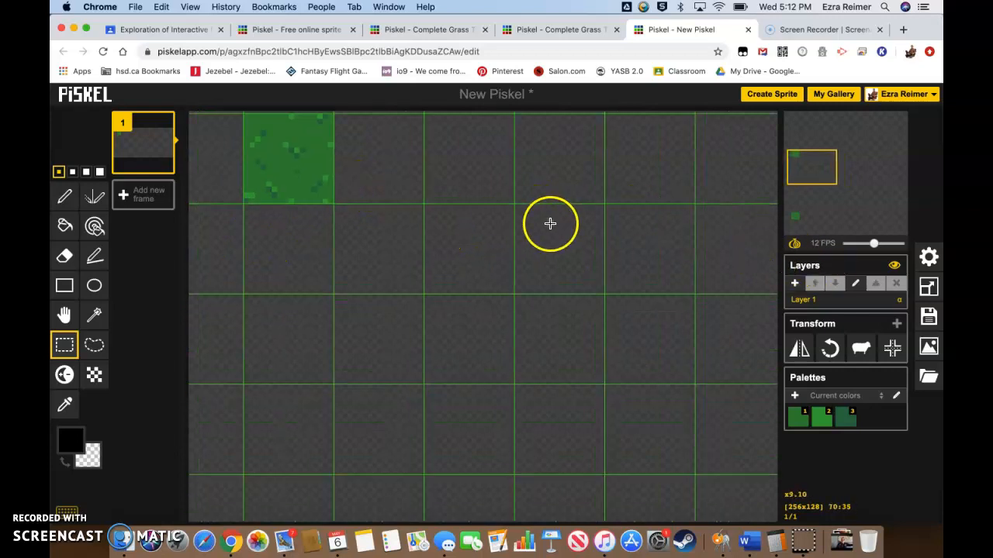
{"action": "scroll", "coordinate": [423, 188], "scroll_direction": "down", "scroll_amount": 1}
{"action": "left_click_drag", "start_coordinate": [255, 120], "coordinate": [269, 131]}
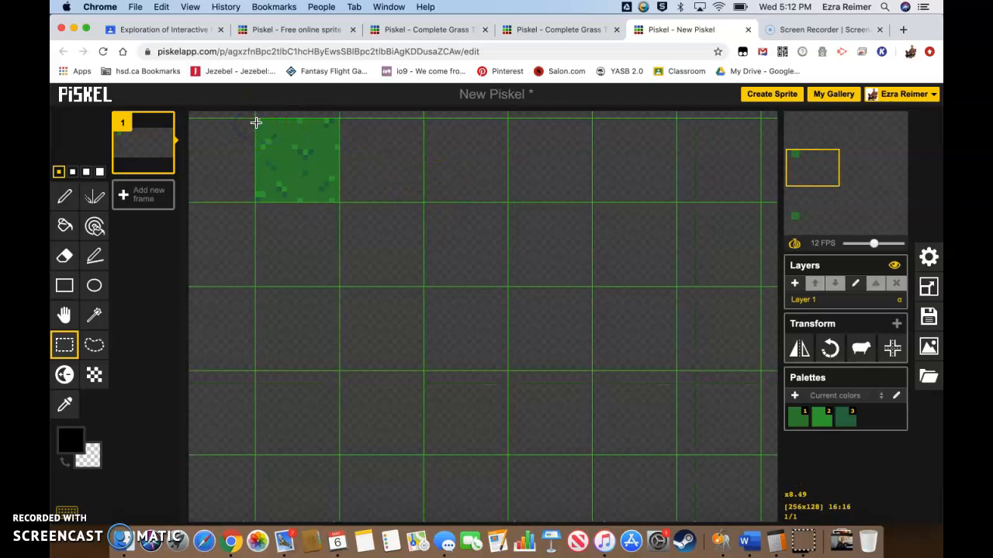
{"action": "left_click_drag", "start_coordinate": [267, 133], "coordinate": [337, 199]}
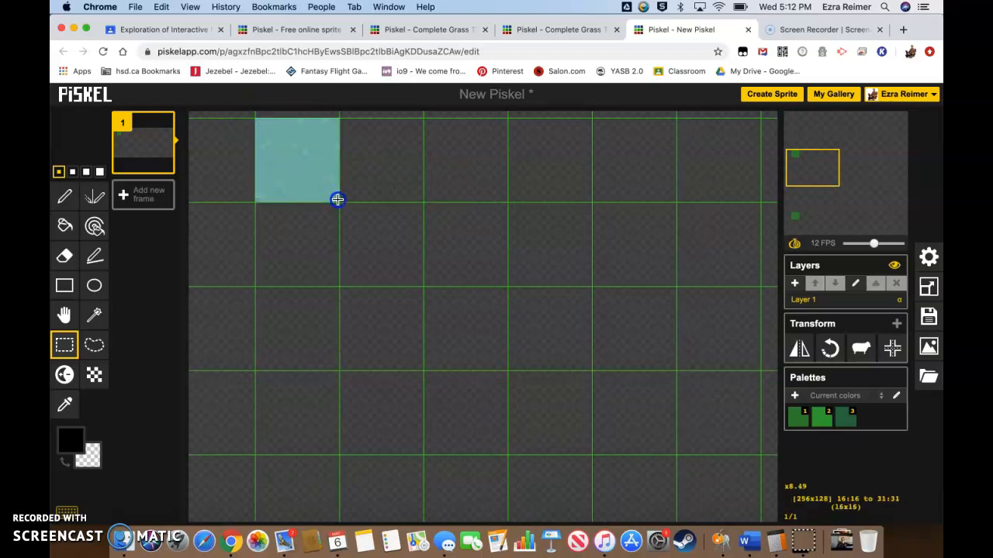
Paste copies of the grass tile side by side along the grid to form a row of six tiles
{"action": "left_click_drag", "start_coordinate": [294, 161], "coordinate": [734, 180]}
{"action": "key", "text": "ctrl+v"}
{"action": "key", "text": "ctrl+v"}
{"action": "key", "text": "ctrl+v"}
{"action": "key", "text": "ctrl+v"}
{"action": "key", "text": "ctrl+v"}
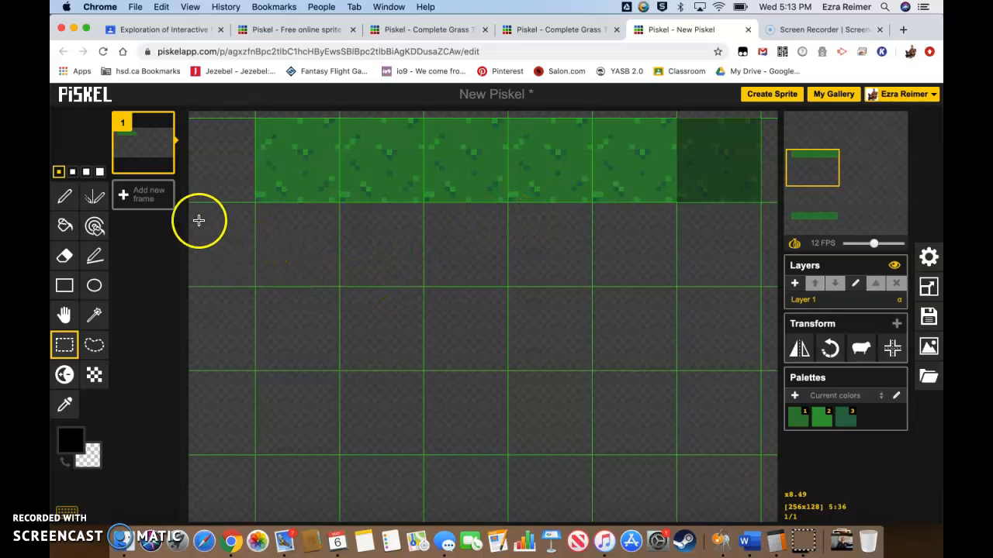
Select the six-tile row and paste copies beneath it to build a block six tiles wide and four tall
{"action": "left_click_drag", "start_coordinate": [256, 119], "coordinate": [761, 201]}
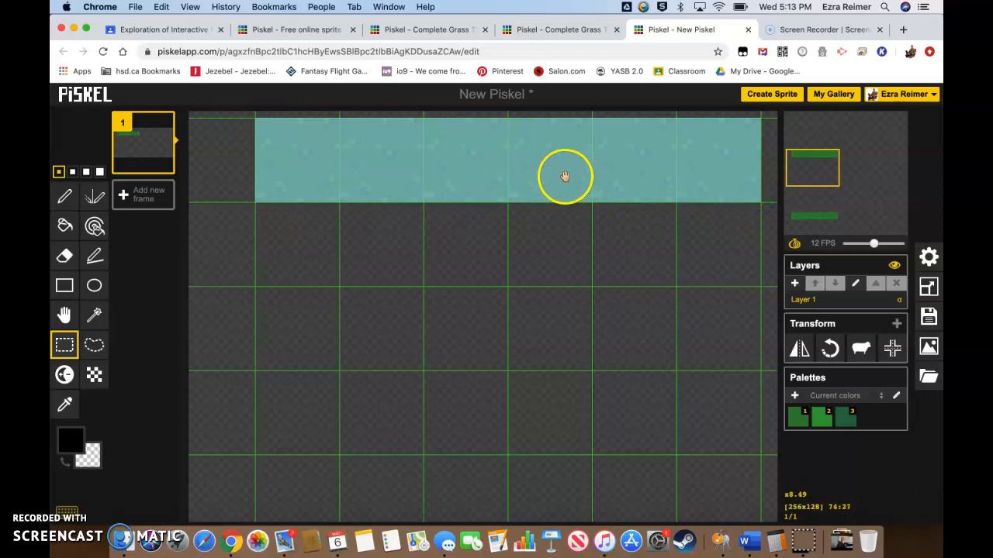
{"action": "left_click_drag", "start_coordinate": [554, 173], "coordinate": [554, 415]}
{"action": "scroll", "coordinate": [560, 411], "scroll_direction": "down", "scroll_amount": 5}
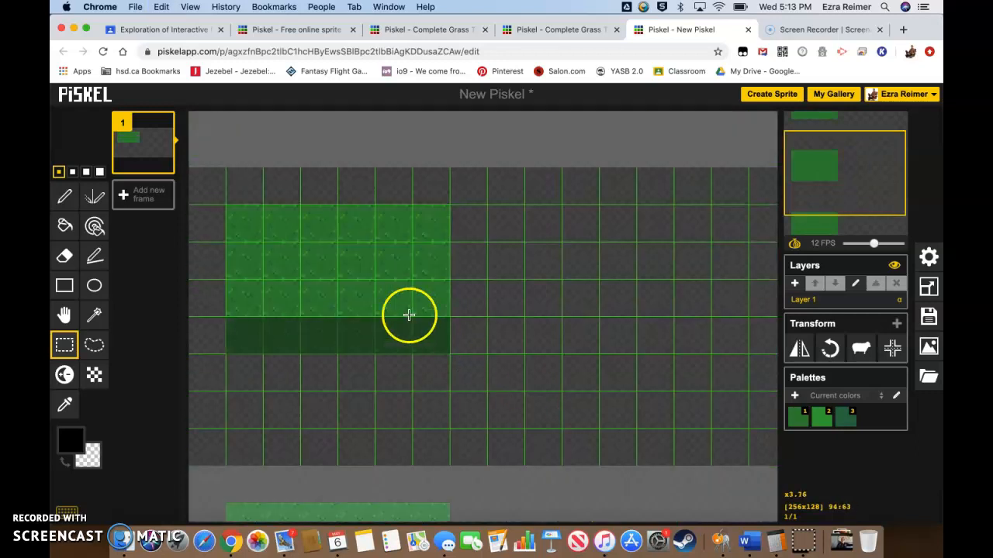
{"action": "left_click_drag", "start_coordinate": [224, 204], "coordinate": [299, 297]}
{"action": "left_click_drag", "start_coordinate": [432, 228], "coordinate": [442, 211]}
{"action": "scroll", "coordinate": [434, 213], "scroll_direction": "up", "scroll_amount": 2}
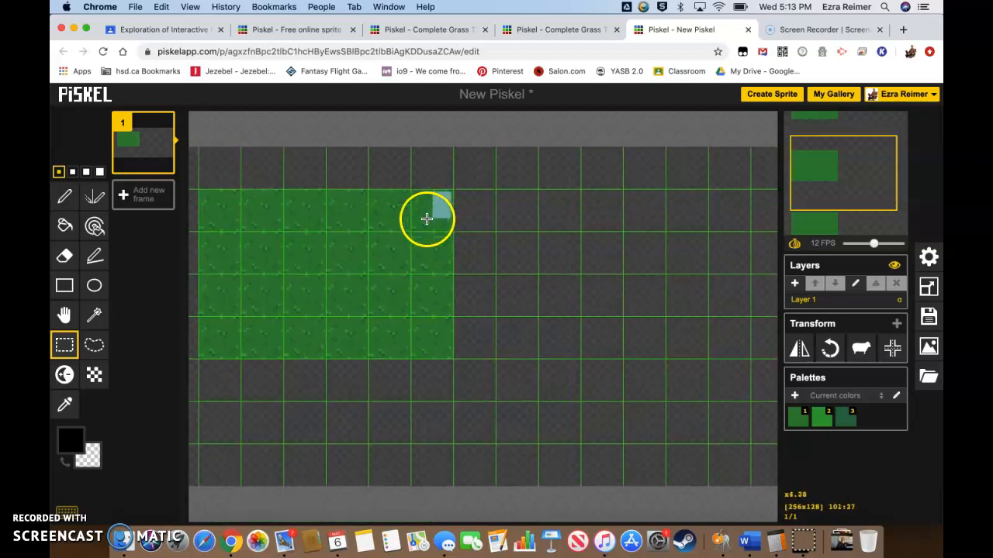
Select the six-by-four grass block and paste copies beside, below and above it to cover twelve columns over the full canvas height
{"action": "left_click_drag", "start_coordinate": [200, 194], "coordinate": [452, 359]}
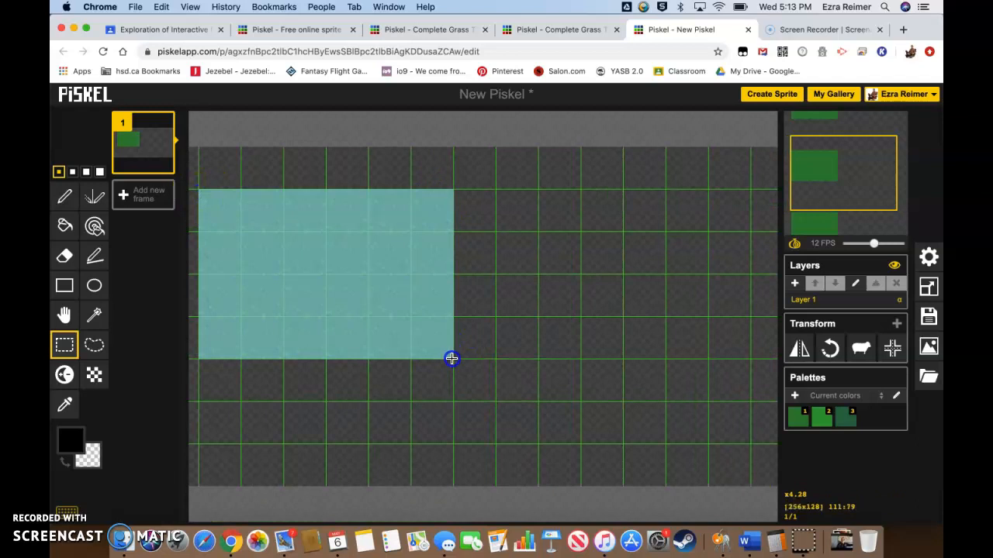
{"action": "left_click_drag", "start_coordinate": [321, 280], "coordinate": [333, 432]}
{"action": "key", "text": "ctrl+v"}
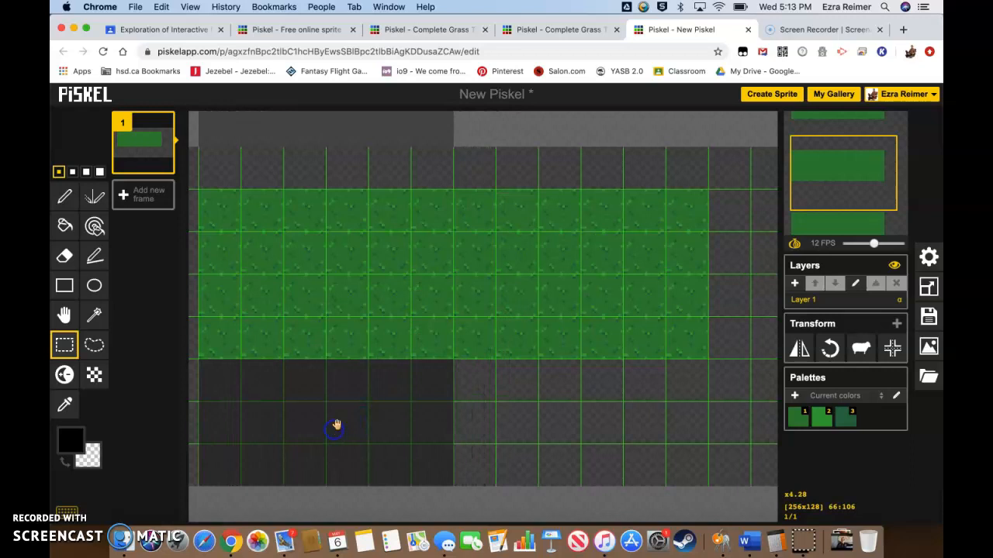
{"action": "key", "text": "ctrl+v"}
{"action": "left_click_drag", "start_coordinate": [303, 408], "coordinate": [554, 423]}
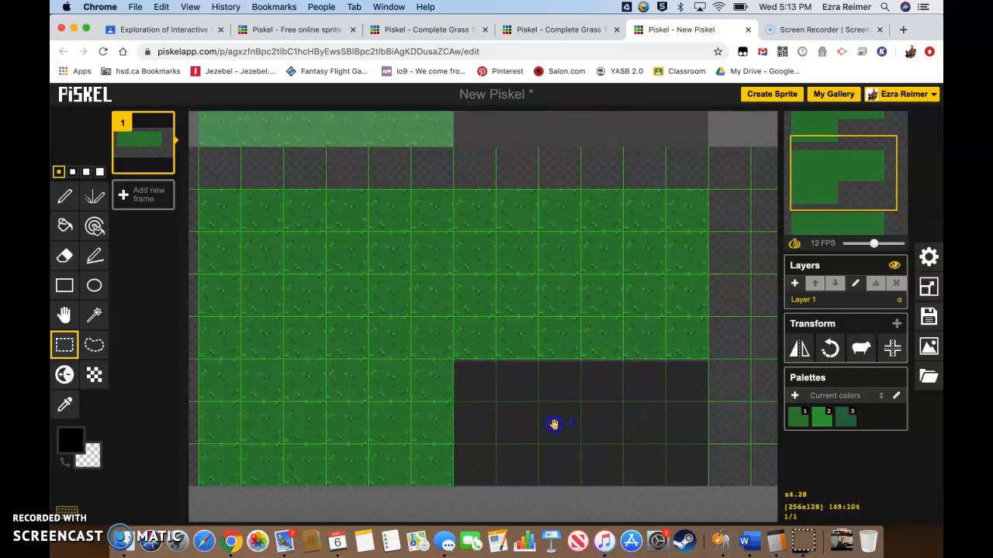
{"action": "key", "text": "ctrl+v"}
{"action": "left_click_drag", "start_coordinate": [583, 442], "coordinate": [579, 397]}
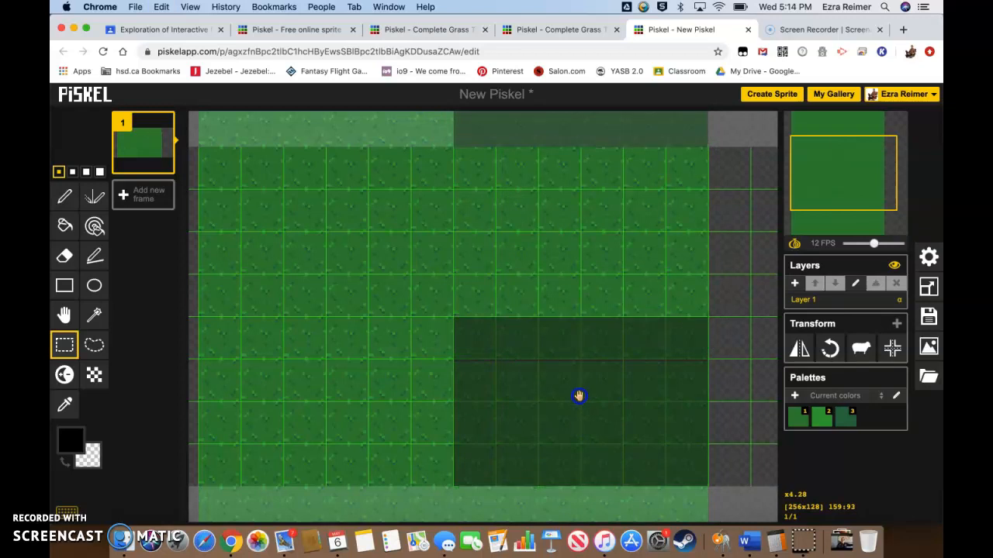
Paste further copies of the grass block over the uncovered columns until the whole canvas is grass
{"action": "scroll", "coordinate": [394, 332], "scroll_direction": "down", "scroll_amount": 3}
{"action": "left_click_drag", "start_coordinate": [496, 343], "coordinate": [376, 381]}
{"action": "key", "text": "super+v"}
{"action": "key", "text": "super+v"}
{"action": "left_click_drag", "start_coordinate": [370, 380], "coordinate": [367, 380]}
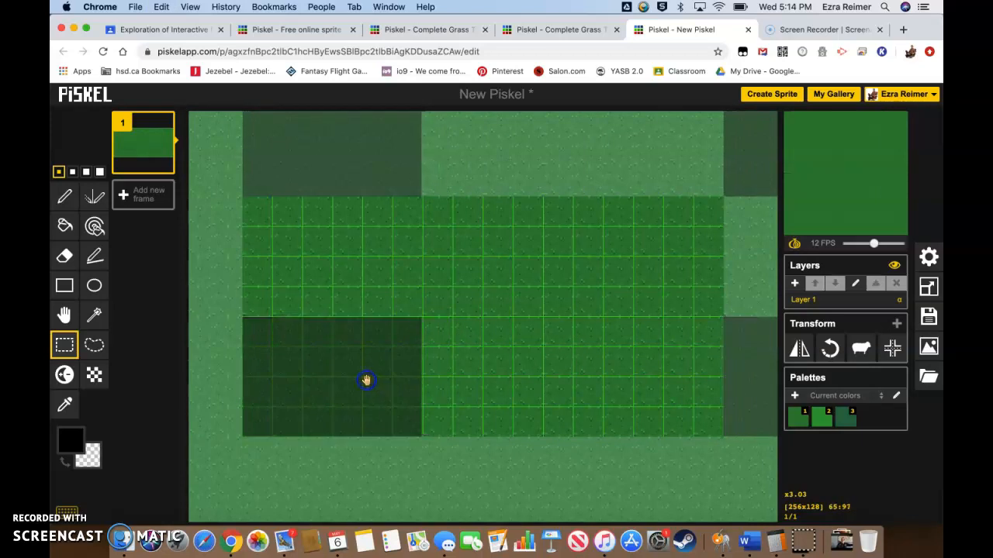
Turn off tile mode for the grass map and switch to the Pen tool to drop the floating selection
{"action": "left_click", "coordinate": [929, 257]}
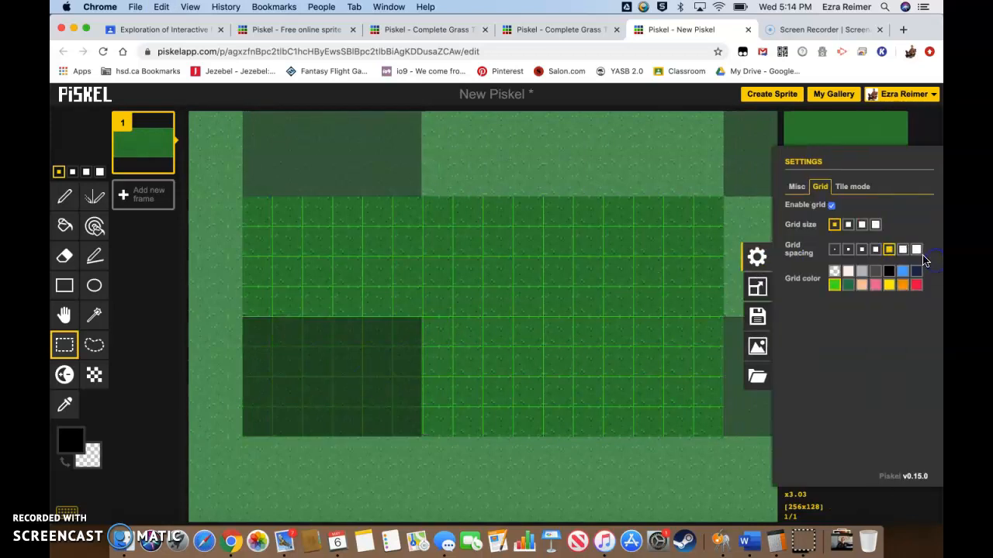
{"action": "left_click", "coordinate": [853, 187]}
{"action": "left_click", "coordinate": [850, 205]}
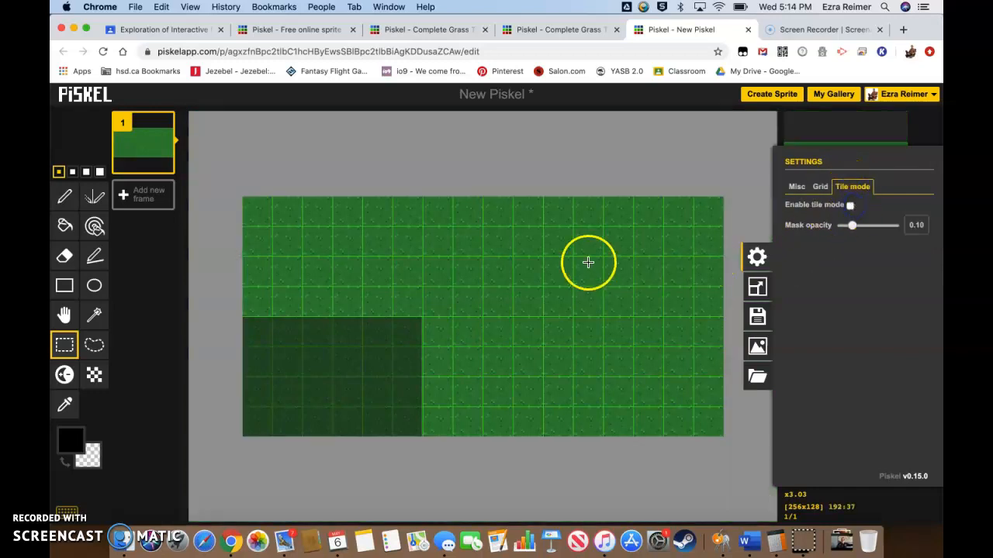
{"action": "left_click", "coordinate": [65, 196]}
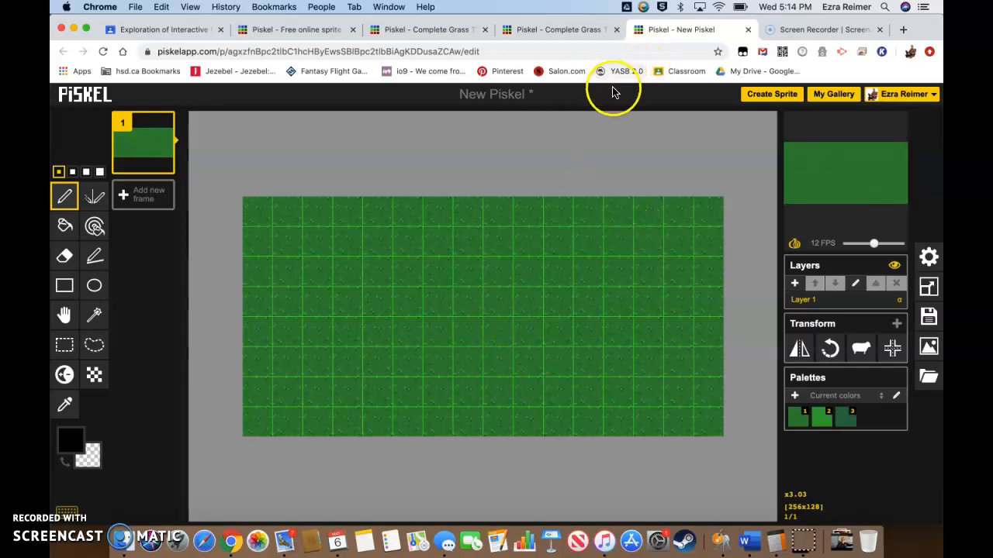
Go through the layers of the Complete Grass Tile Set and select its bottom-centre dirt-edge tile
{"action": "left_click", "coordinate": [553, 29]}
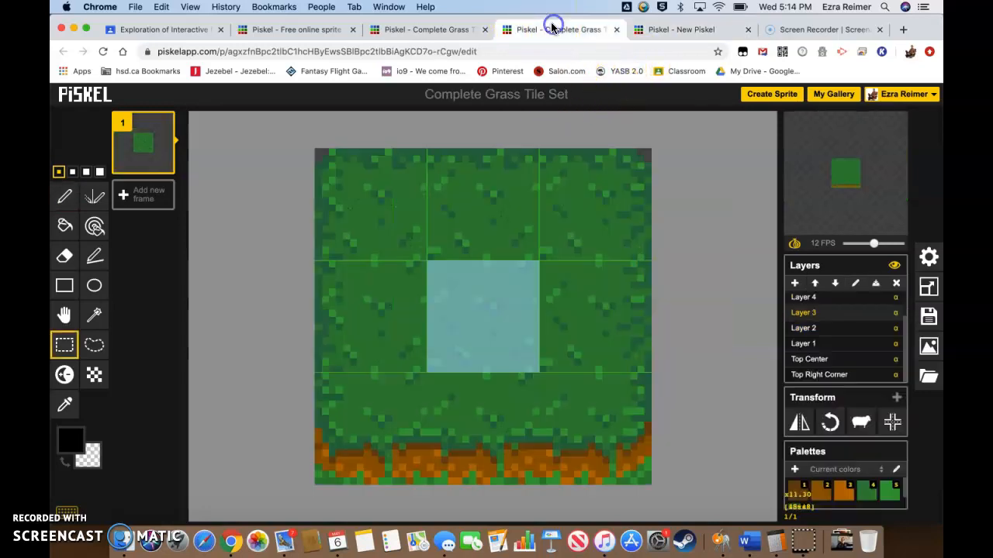
{"action": "left_click", "coordinate": [827, 303]}
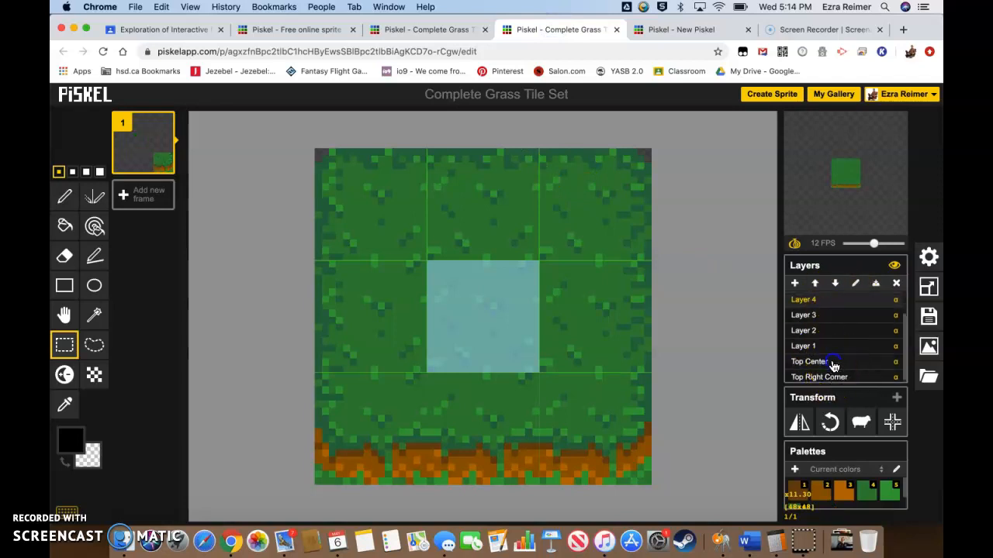
{"action": "left_click", "coordinate": [832, 363]}
{"action": "left_click", "coordinate": [827, 314]}
{"action": "left_click", "coordinate": [832, 332]}
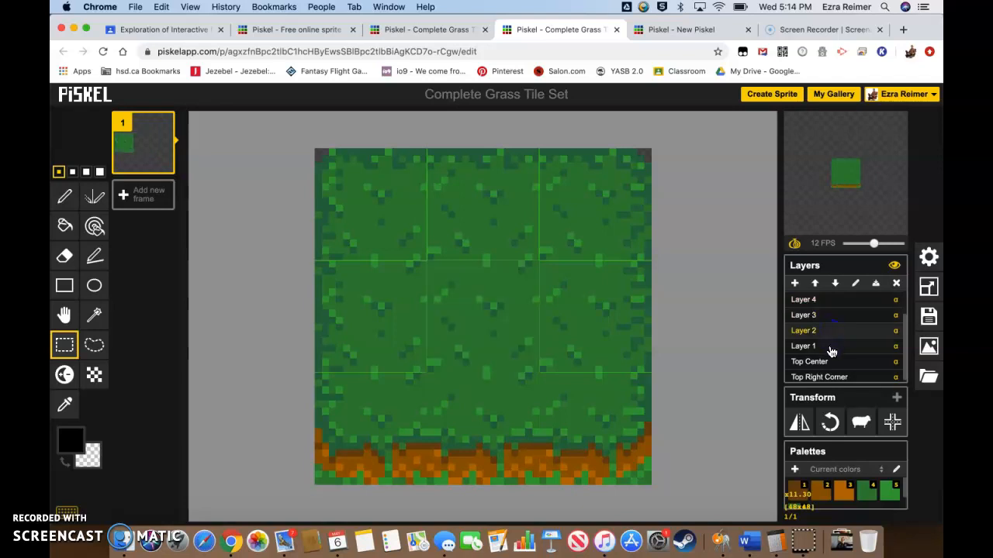
{"action": "left_click", "coordinate": [832, 347]}
{"action": "scroll", "coordinate": [831, 349], "scroll_direction": "up", "scroll_amount": 2}
{"action": "left_click", "coordinate": [826, 301]}
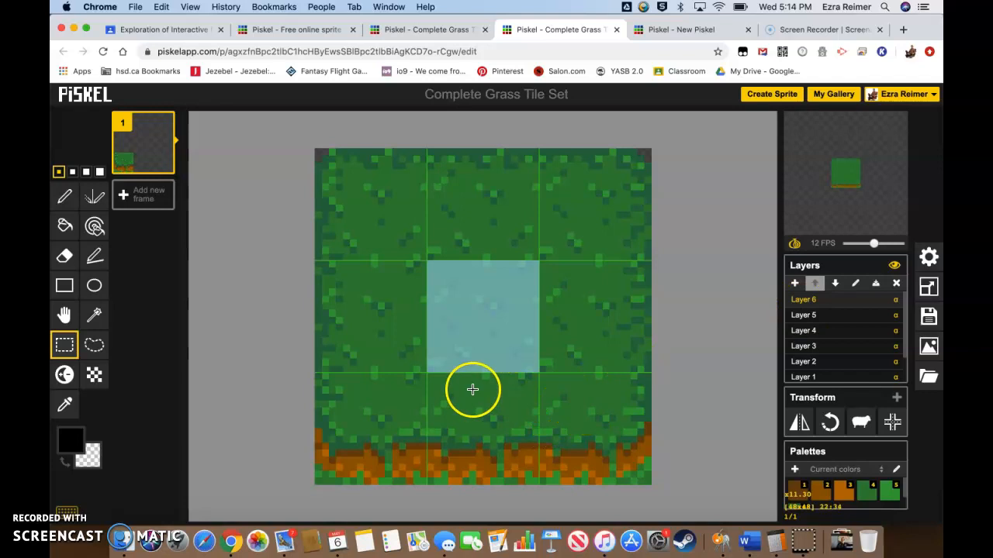
{"action": "left_click_drag", "start_coordinate": [472, 390], "coordinate": [437, 439]}
{"action": "left_click_drag", "start_coordinate": [427, 374], "coordinate": [536, 483]}
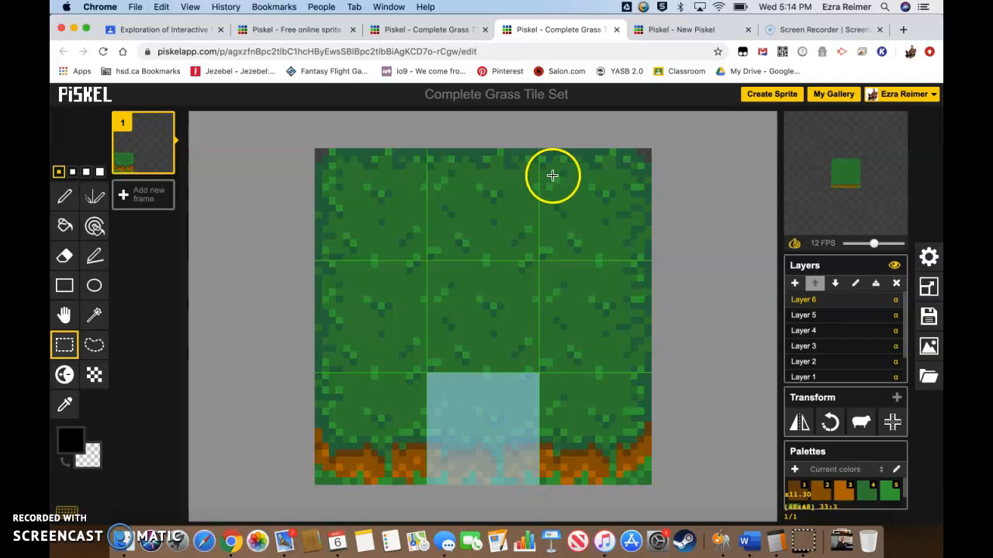
Return to the map, add a new layer above the grass and activate the Move tool
{"action": "left_click", "coordinate": [682, 31]}
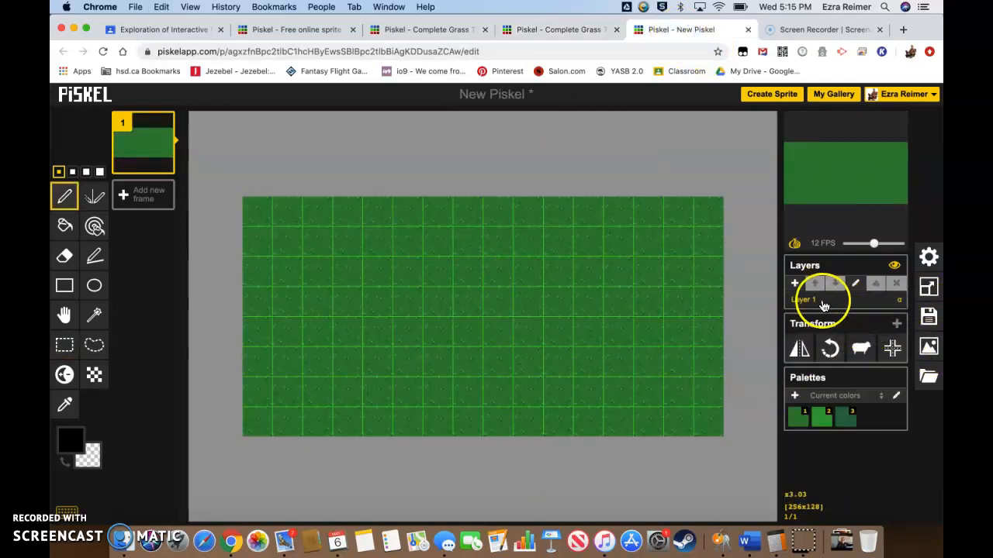
{"action": "left_click", "coordinate": [794, 283]}
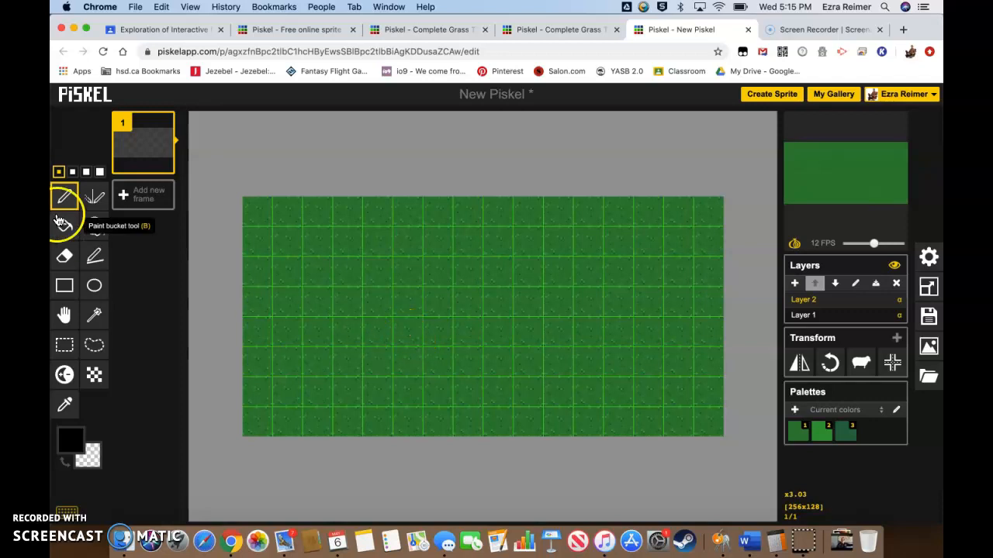
{"action": "left_click", "coordinate": [64, 314]}
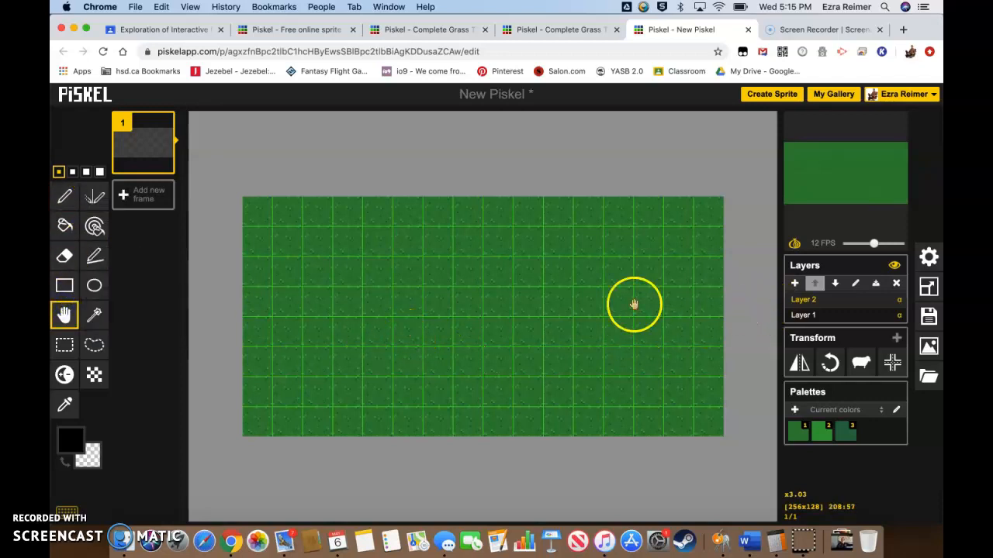
Copy the bottom-centre dirt-edge tile from Layer 5 of the tile set and paste it onto the map's new layer
{"action": "left_click", "coordinate": [564, 31]}
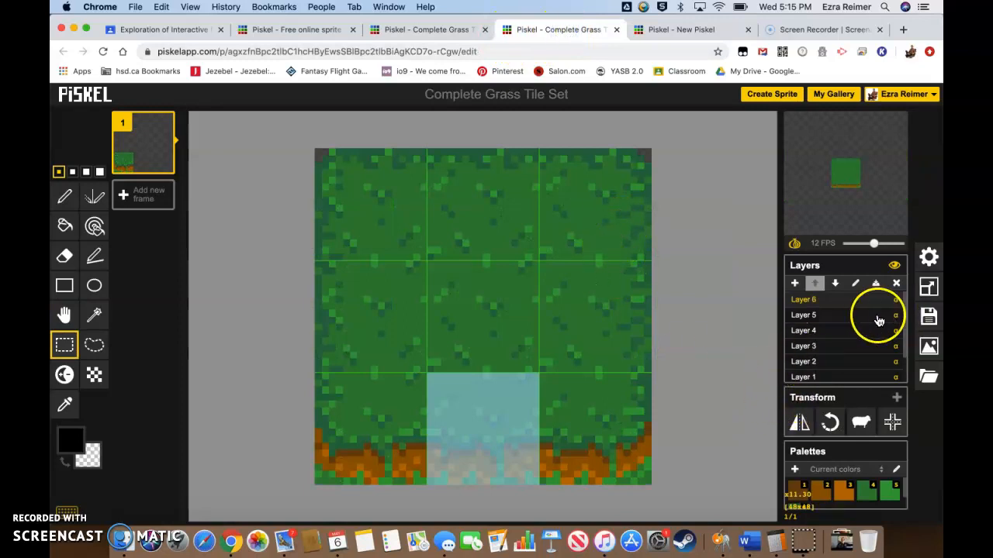
{"action": "left_click", "coordinate": [814, 315]}
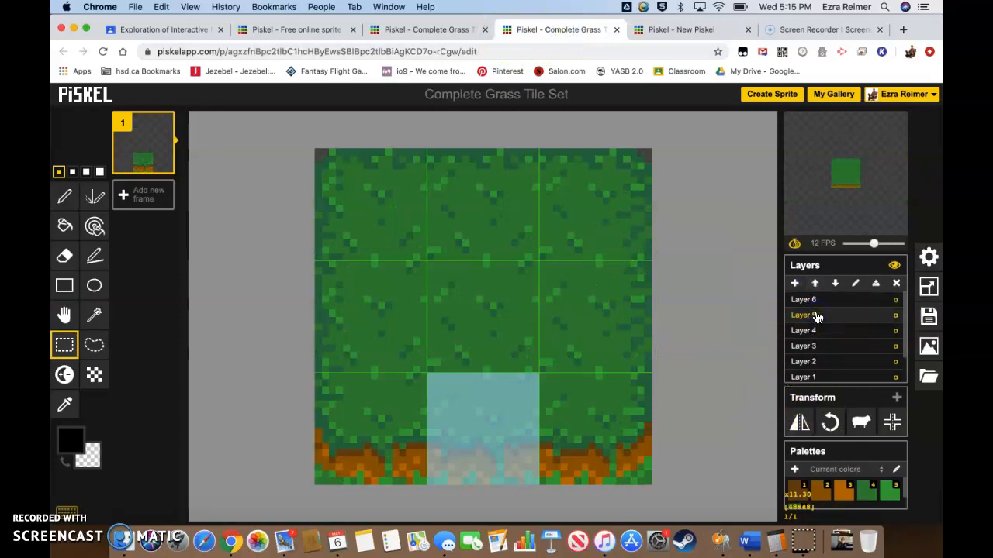
{"action": "left_click", "coordinate": [701, 33]}
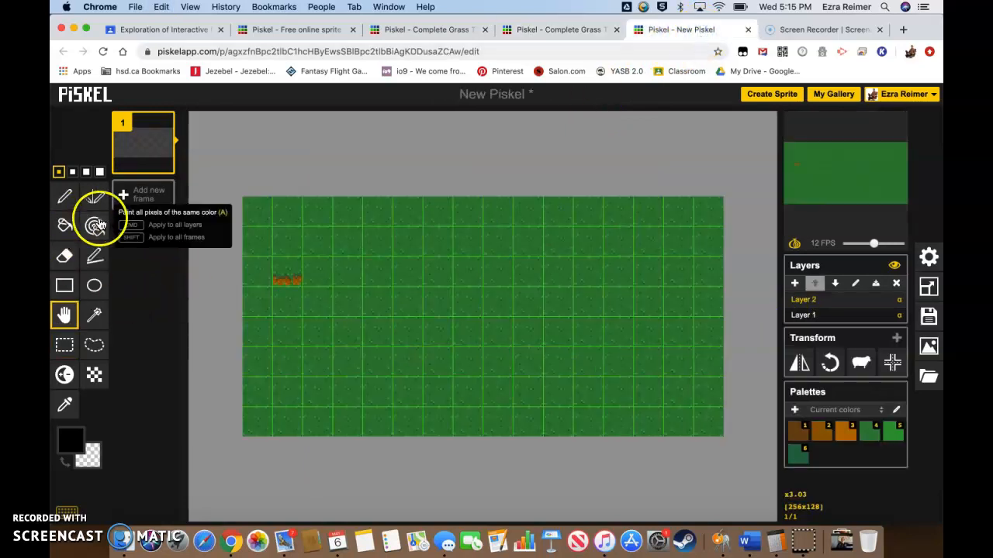
Move the pasted dirt-edge tile into the grid cell at the twelfth column, fifth row of the map
{"action": "left_click_drag", "start_coordinate": [288, 278], "coordinate": [567, 341]}
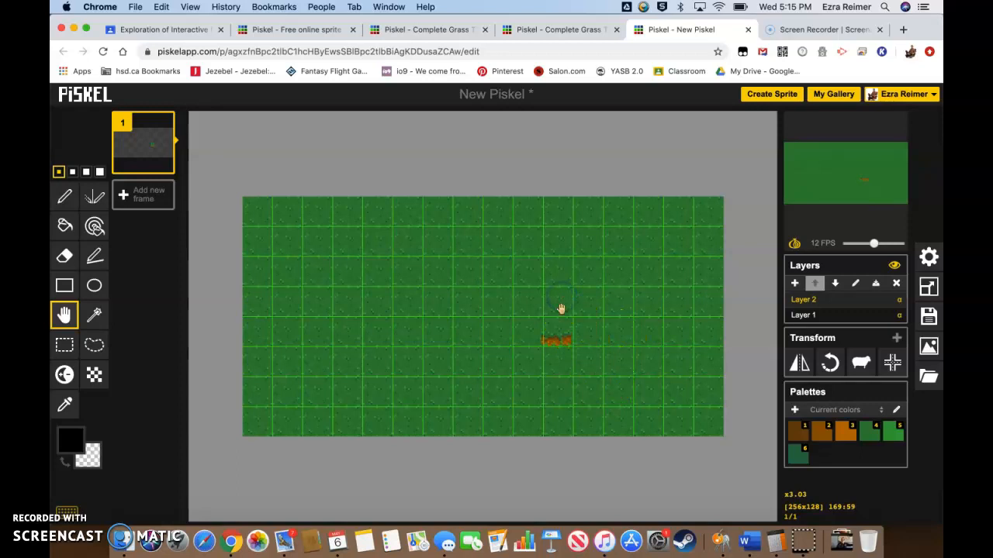
{"action": "scroll", "coordinate": [555, 337], "scroll_direction": "up", "scroll_amount": 4}
{"action": "left_click_drag", "start_coordinate": [545, 355], "coordinate": [634, 357]}
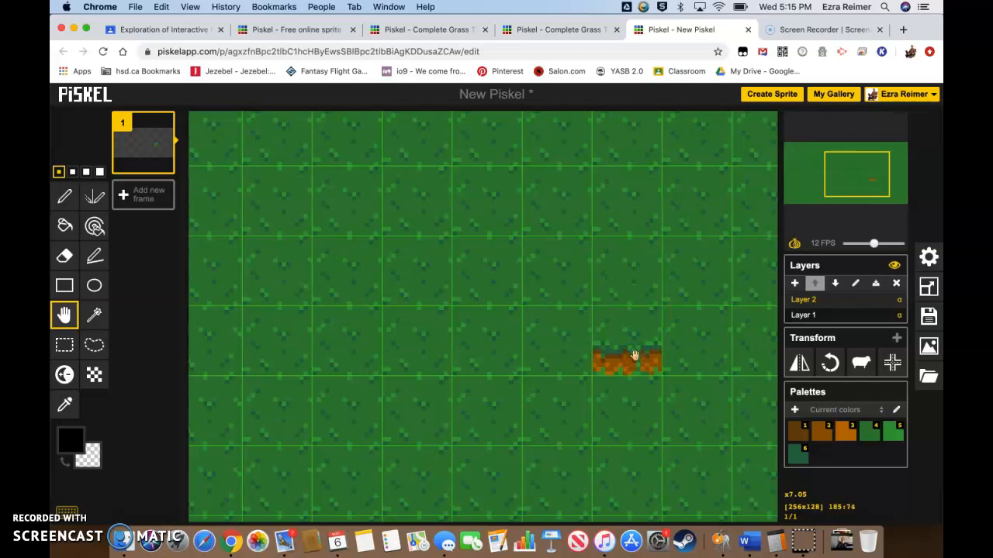
{"action": "scroll", "coordinate": [390, 330], "scroll_direction": "down", "scroll_amount": 3}
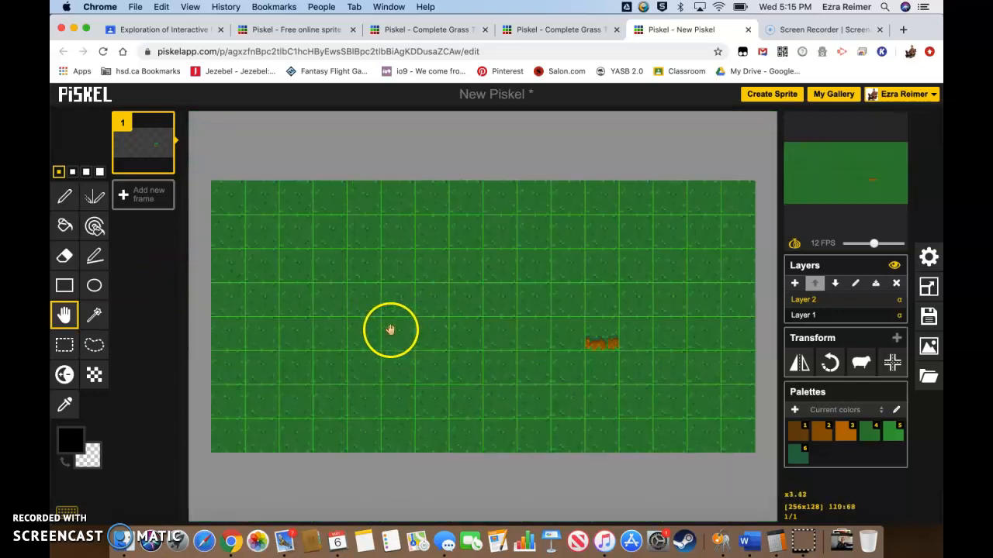
{"action": "scroll", "coordinate": [391, 331], "scroll_direction": "down", "scroll_amount": 2}
{"action": "scroll", "coordinate": [396, 330], "scroll_direction": "up", "scroll_amount": 1}
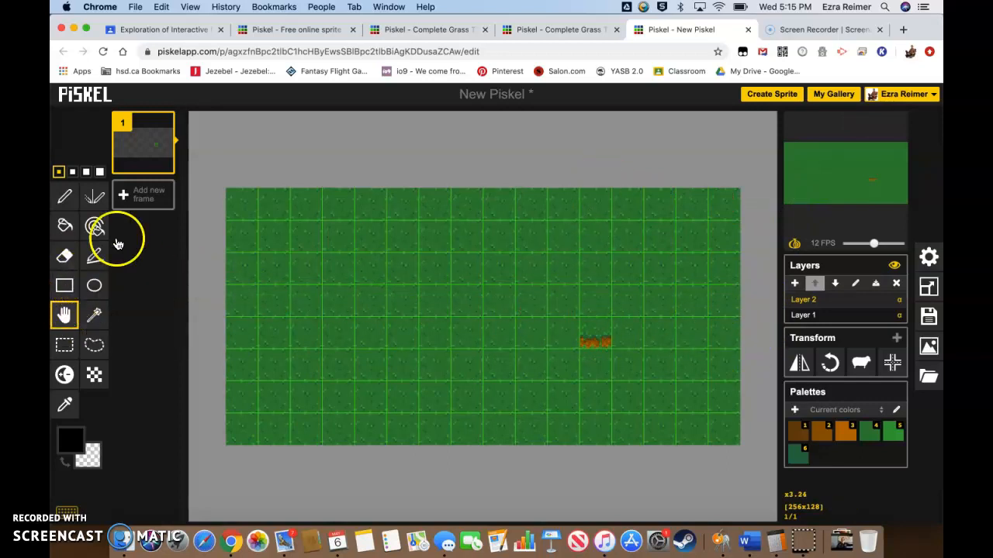
Select the whole 16 px dirt-edge tile in the fifth row with the Rectangle selection tool
{"action": "left_click", "coordinate": [64, 345]}
{"action": "scroll", "coordinate": [666, 332], "scroll_direction": "up", "scroll_amount": 3}
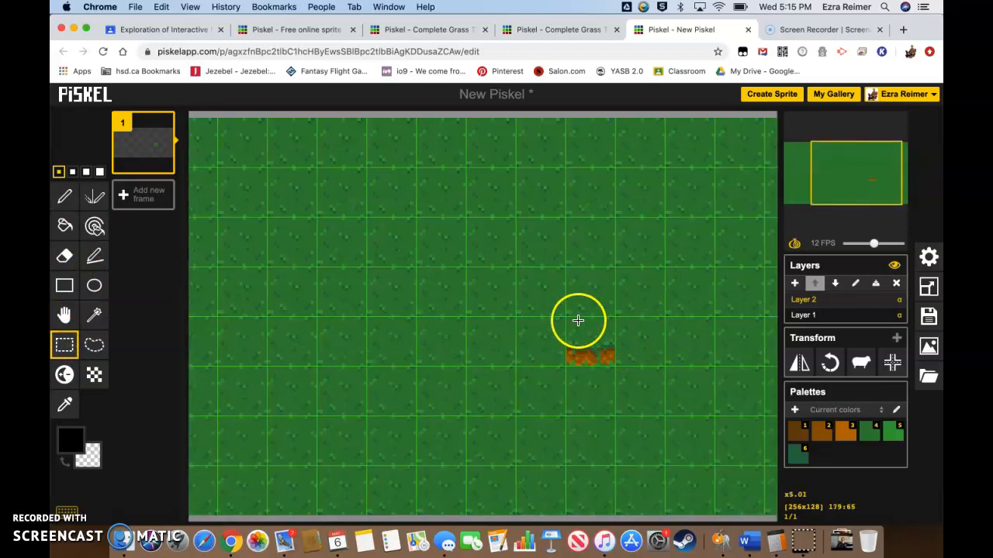
{"action": "left_click_drag", "start_coordinate": [567, 314], "coordinate": [595, 355]}
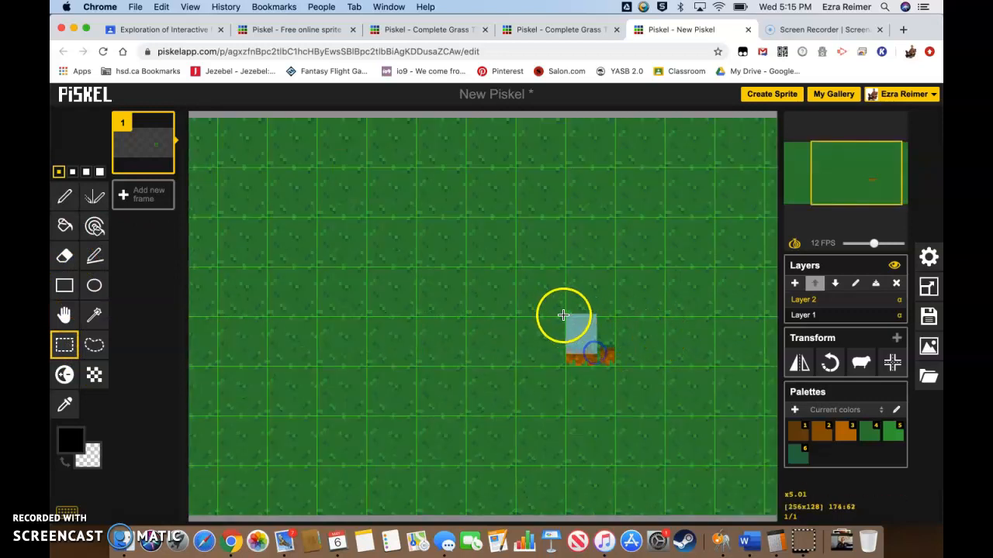
{"action": "left_click_drag", "start_coordinate": [613, 318], "coordinate": [571, 357]}
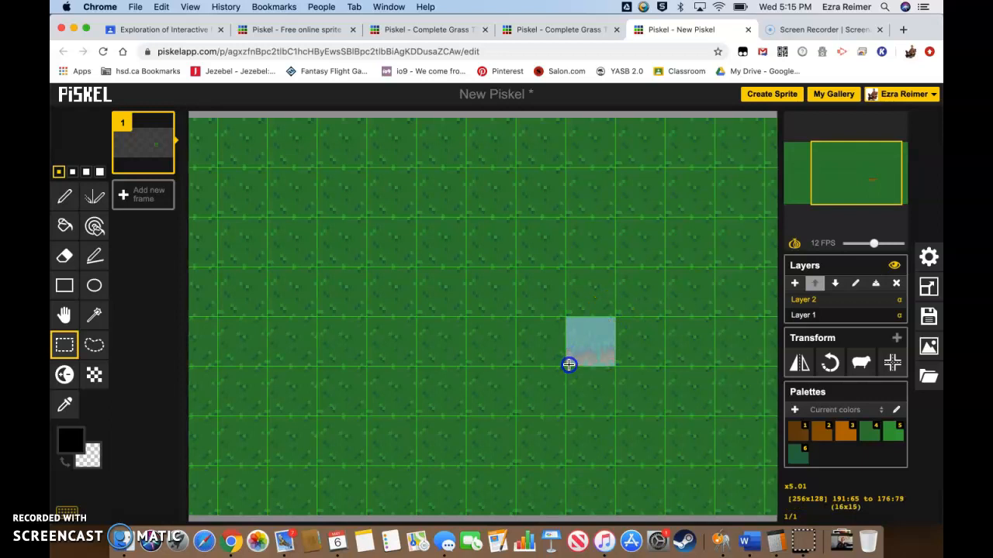
Paste copies of the dirt-edge tile on both sides to build a five-tile edge across columns eleven to fifteen
{"action": "scroll", "coordinate": [474, 266], "scroll_direction": "up", "scroll_amount": 3}
{"action": "left_click_drag", "start_coordinate": [641, 366], "coordinate": [575, 368]}
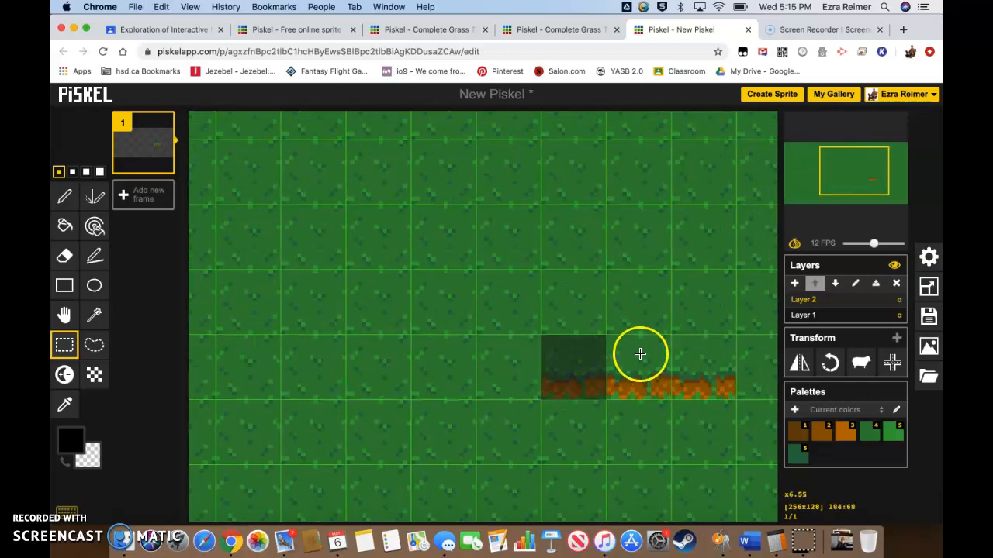
{"action": "scroll", "coordinate": [638, 355], "scroll_direction": "down", "scroll_amount": 2}
{"action": "scroll", "coordinate": [686, 389], "scroll_direction": "down", "scroll_amount": 3}
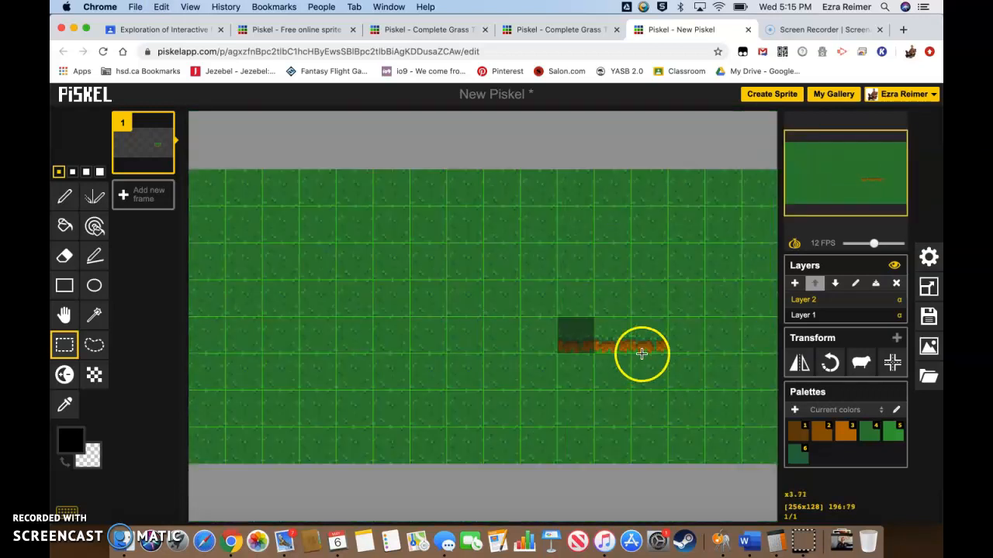
{"action": "left_click_drag", "start_coordinate": [579, 332], "coordinate": [700, 336]}
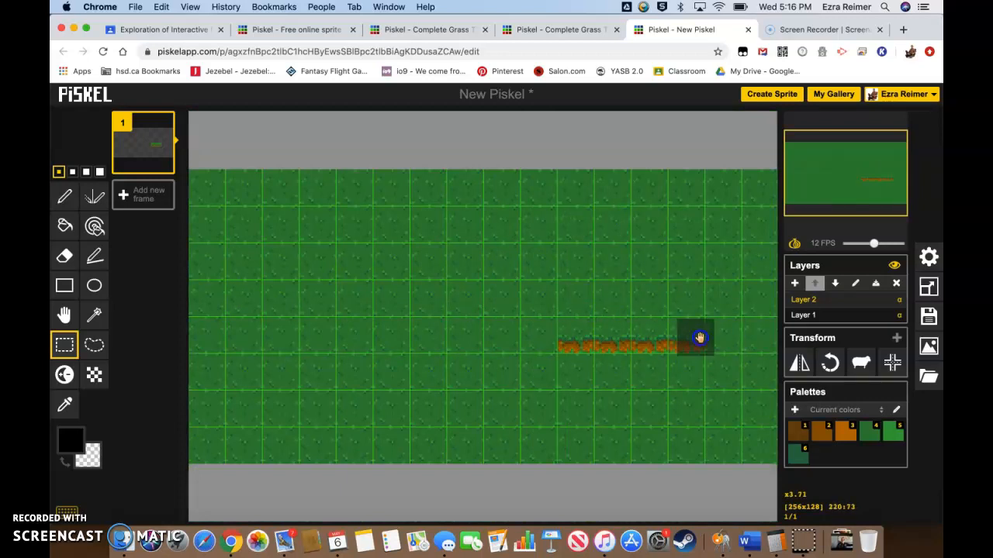
{"action": "left_click_drag", "start_coordinate": [700, 337], "coordinate": [722, 337]}
{"action": "key", "text": "super+v"}
{"action": "scroll", "coordinate": [698, 341], "scroll_direction": "down", "scroll_amount": 2}
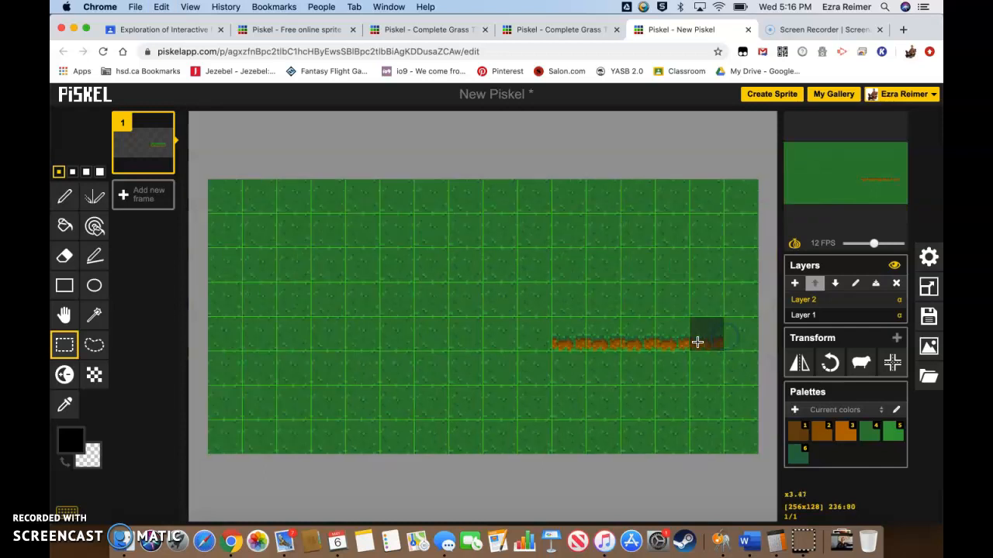
Paste more dirt-edge tiles along the third row to build a second edge over columns one to five
{"action": "left_click_drag", "start_coordinate": [697, 343], "coordinate": [374, 266]}
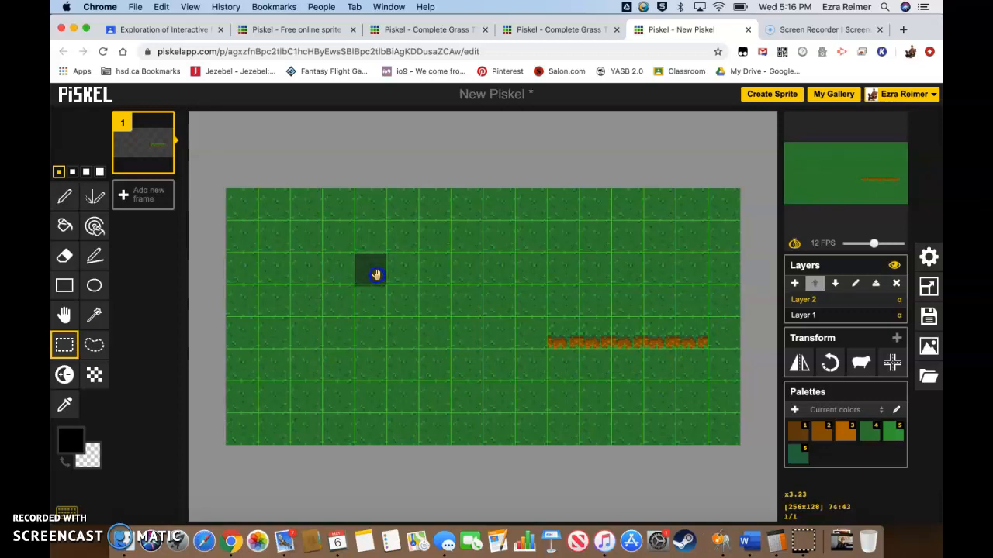
{"action": "scroll", "coordinate": [375, 274], "scroll_direction": "up", "scroll_amount": 3}
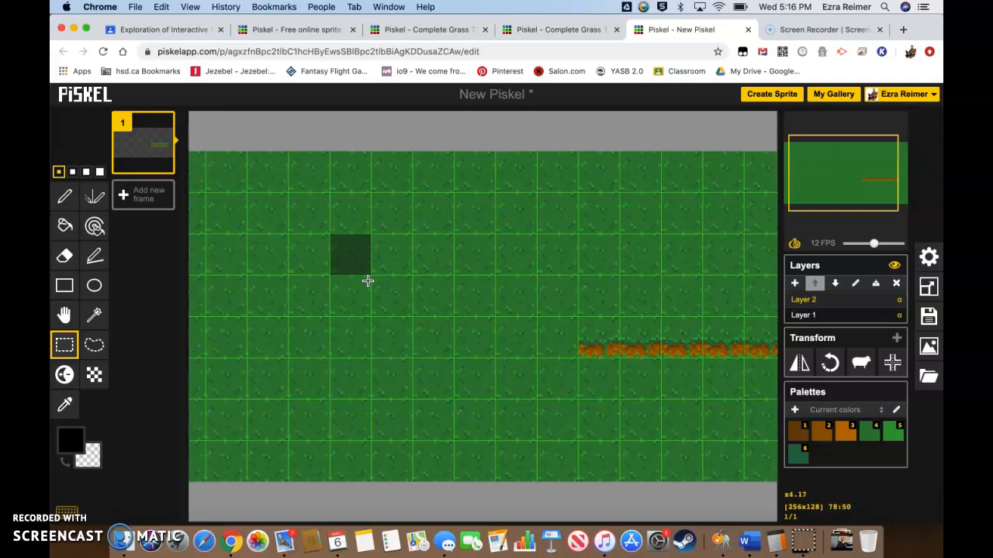
{"action": "left_click_drag", "start_coordinate": [363, 277], "coordinate": [277, 256]}
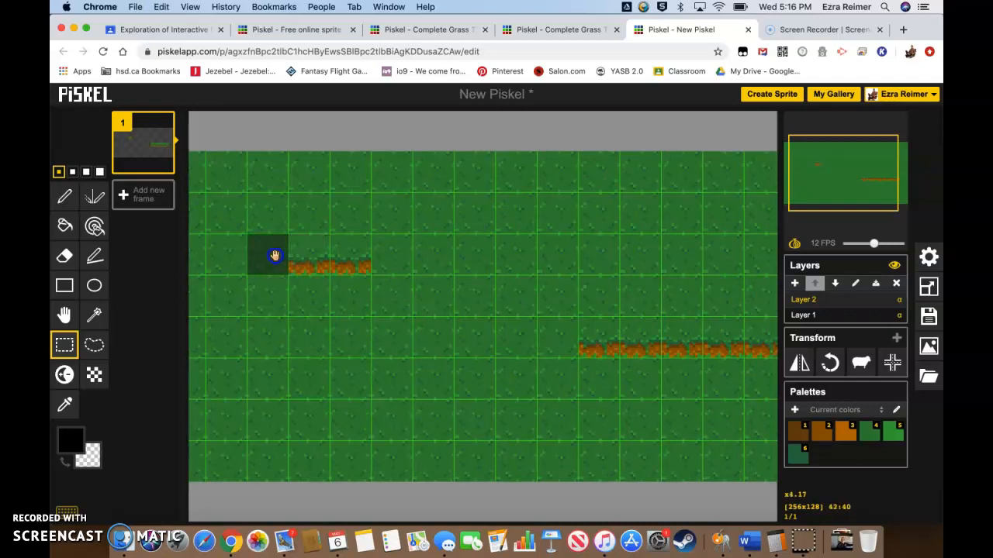
{"action": "scroll", "coordinate": [287, 267], "scroll_direction": "down", "scroll_amount": 2}
{"action": "left_click_drag", "start_coordinate": [317, 284], "coordinate": [239, 269]}
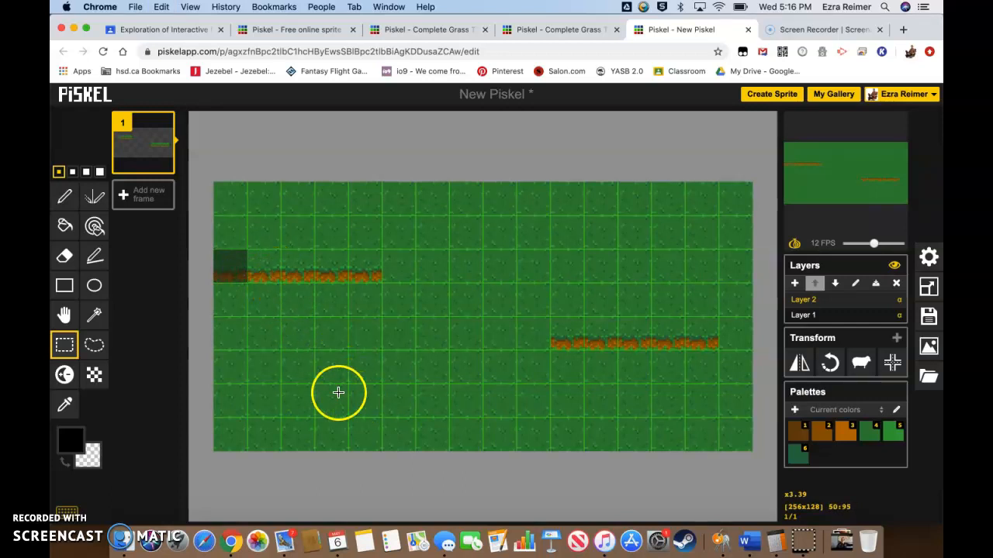
Switch back to the grass tile set and select the bottom-left corner tile on Layer 6
{"action": "left_click", "coordinate": [533, 32]}
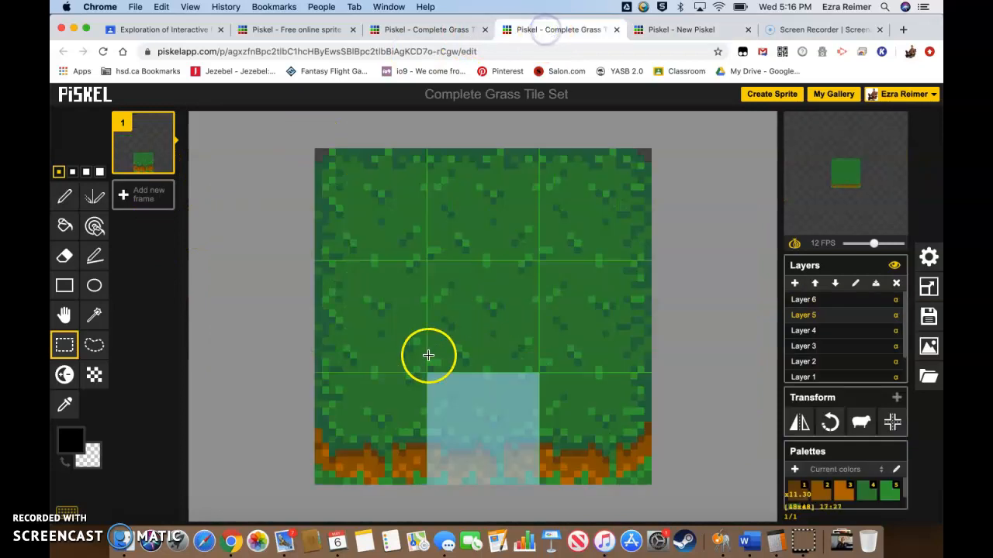
{"action": "left_click", "coordinate": [807, 304]}
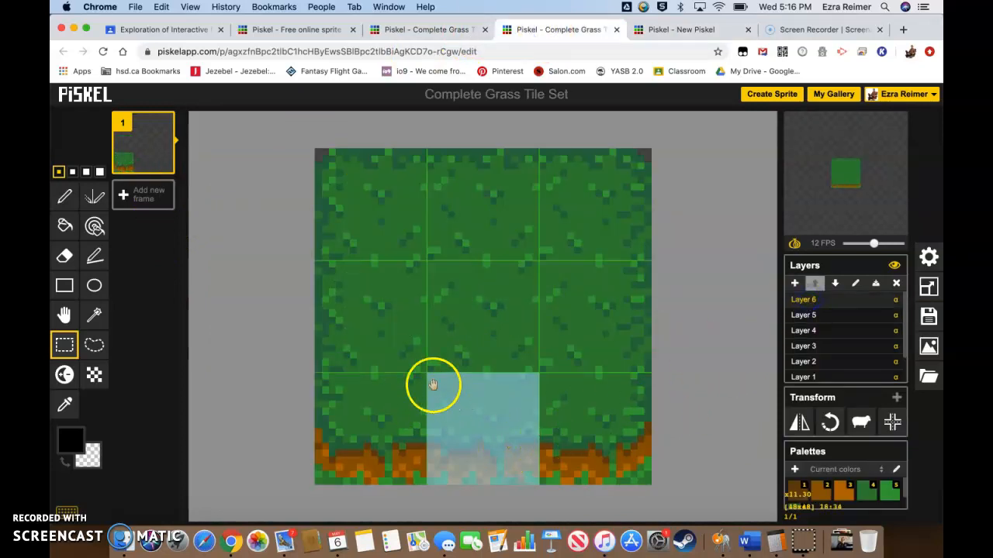
{"action": "left_click_drag", "start_coordinate": [420, 379], "coordinate": [319, 478]}
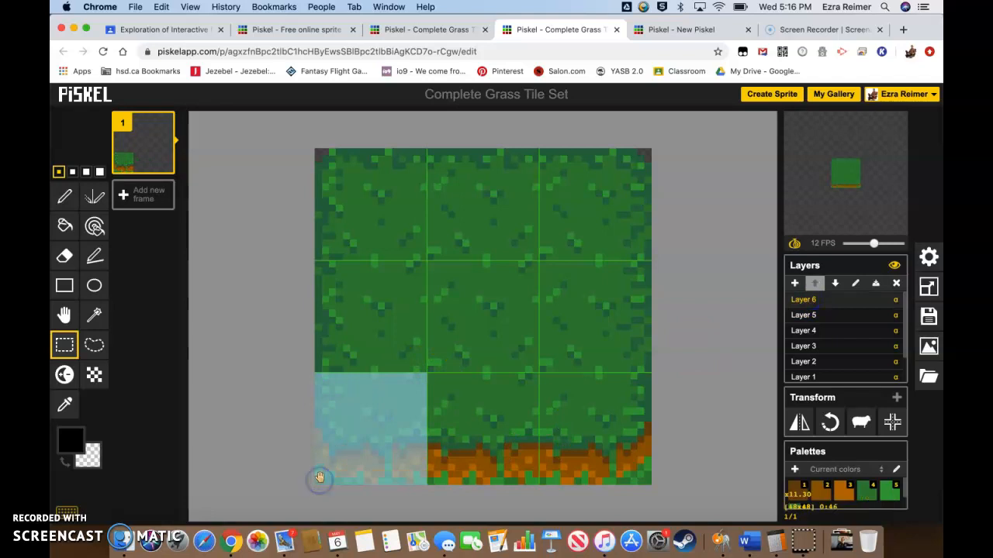
Return to the map, add a third layer for the corner tiles and activate the Move tool
{"action": "left_click", "coordinate": [693, 29]}
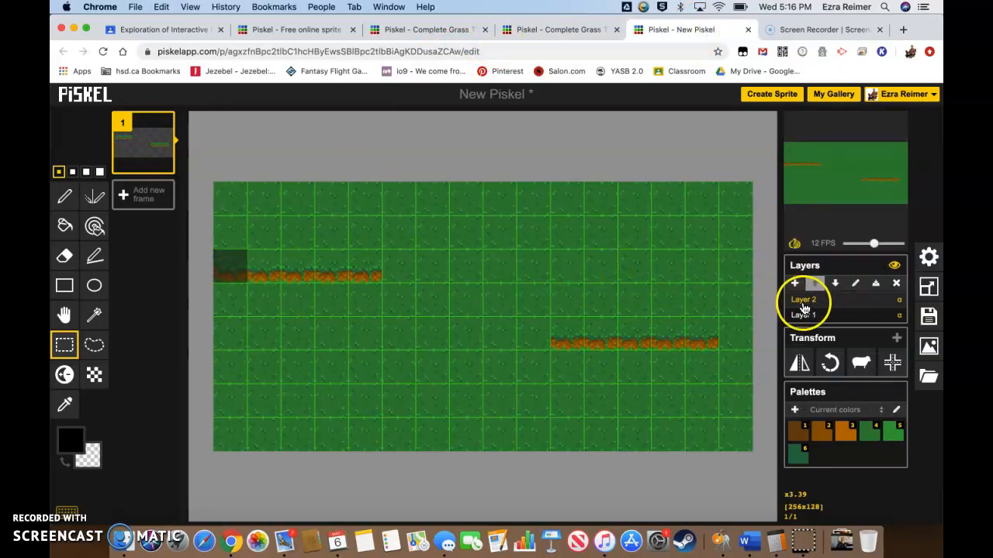
{"action": "left_click", "coordinate": [795, 285]}
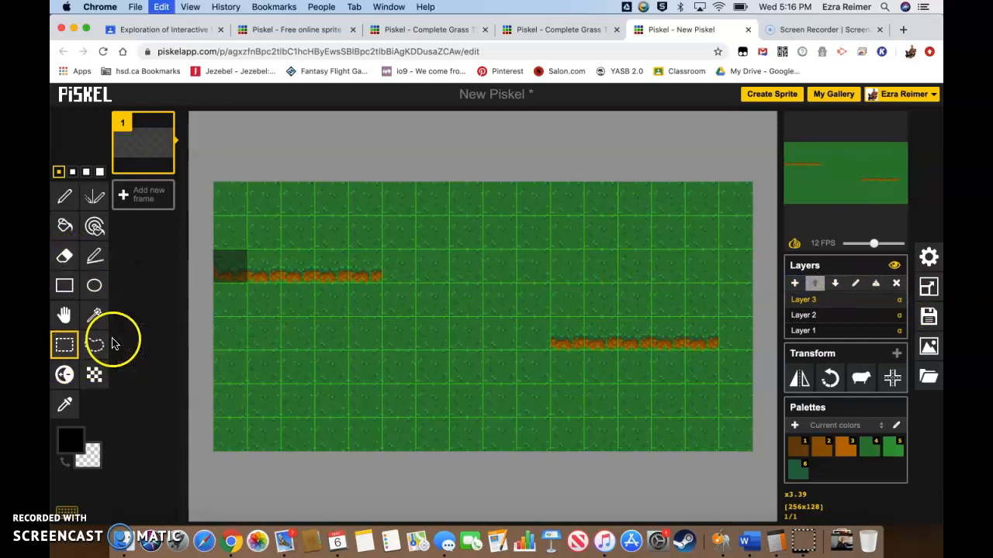
{"action": "left_click", "coordinate": [65, 314]}
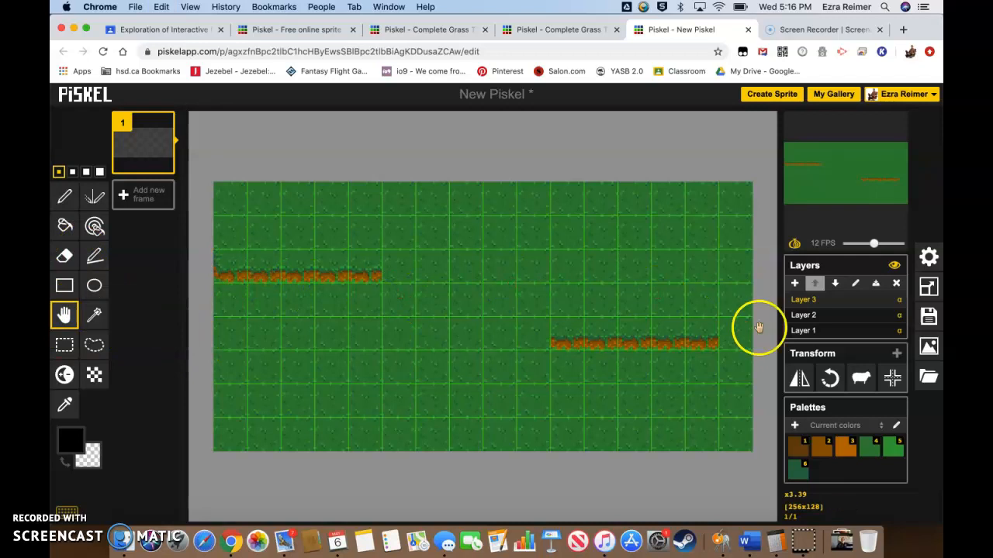
Paste the bottom-left corner tile on Layer 3 and move it to the left end of the lower dirt edge, in column ten
{"action": "left_click", "coordinate": [65, 345]}
{"action": "left_click_drag", "start_coordinate": [243, 248], "coordinate": [207, 284]}
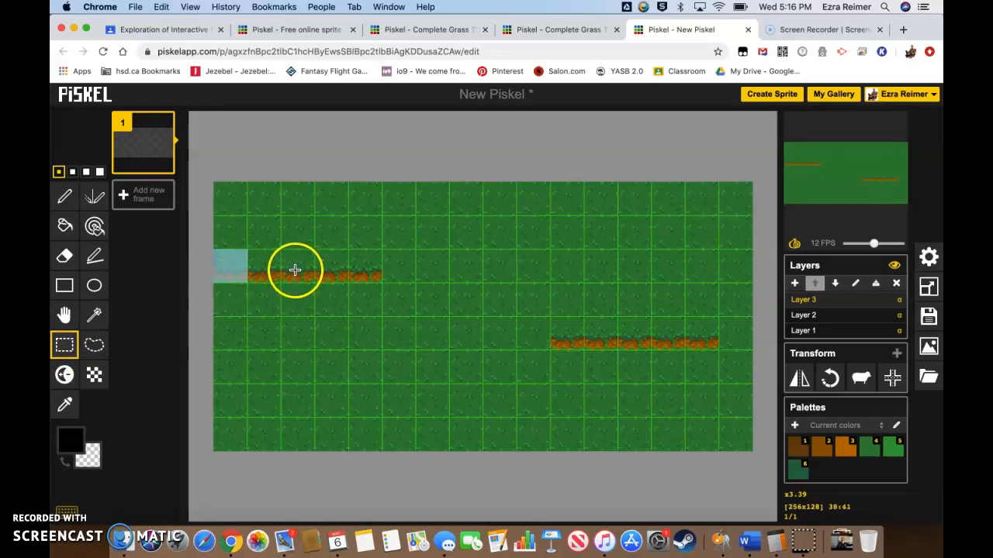
{"action": "left_click", "coordinate": [816, 316]}
{"action": "left_click", "coordinate": [824, 300]}
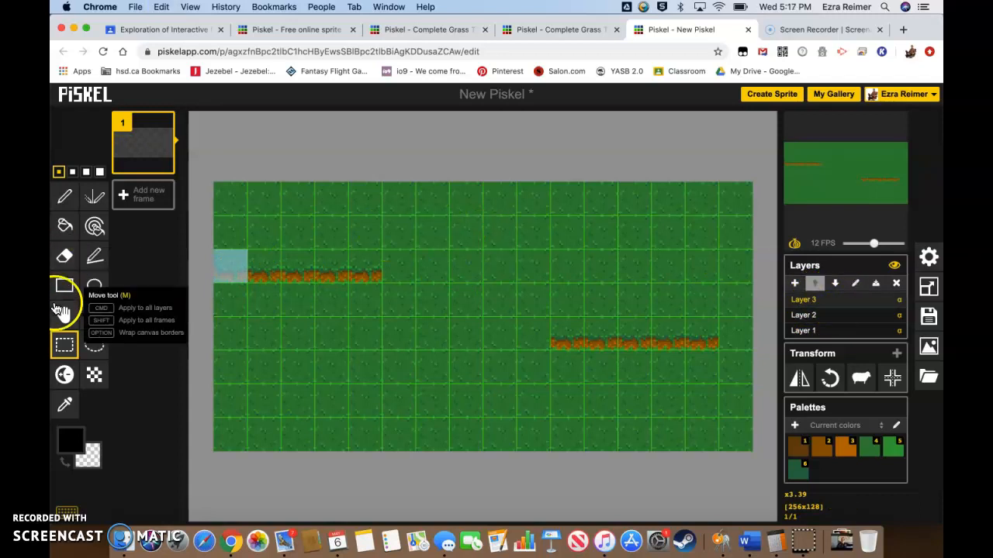
{"action": "left_click", "coordinate": [61, 311]}
{"action": "left_click_drag", "start_coordinate": [243, 259], "coordinate": [370, 264]}
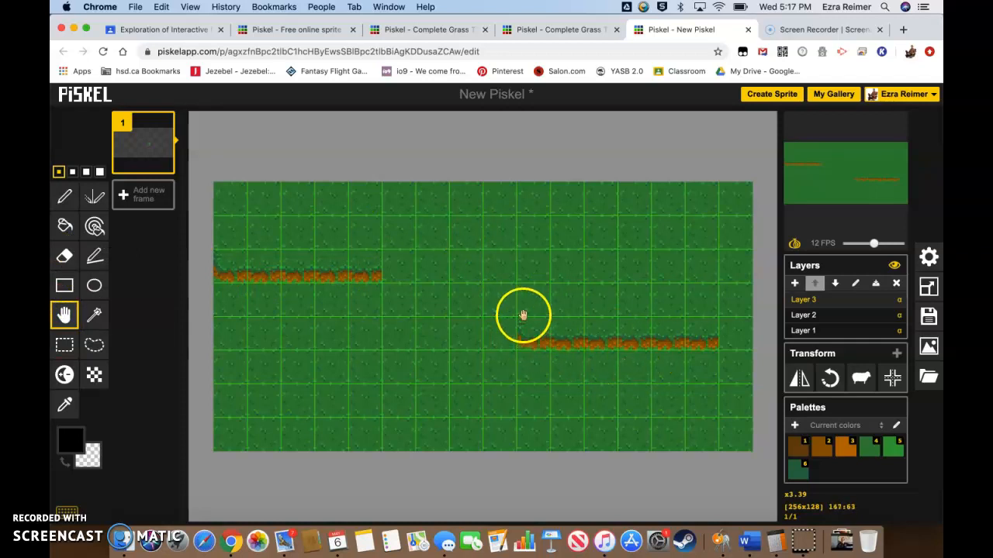
Switch back to the grass tile set and select the bottom-right corner tile on Layer 4
{"action": "left_click", "coordinate": [595, 31]}
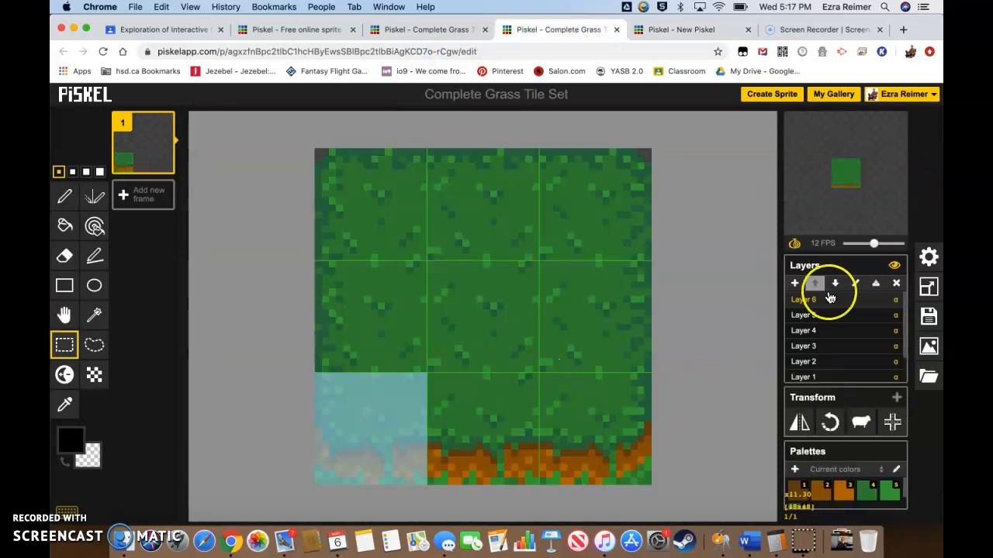
{"action": "left_click", "coordinate": [814, 330]}
{"action": "left_click_drag", "start_coordinate": [540, 374], "coordinate": [653, 481]}
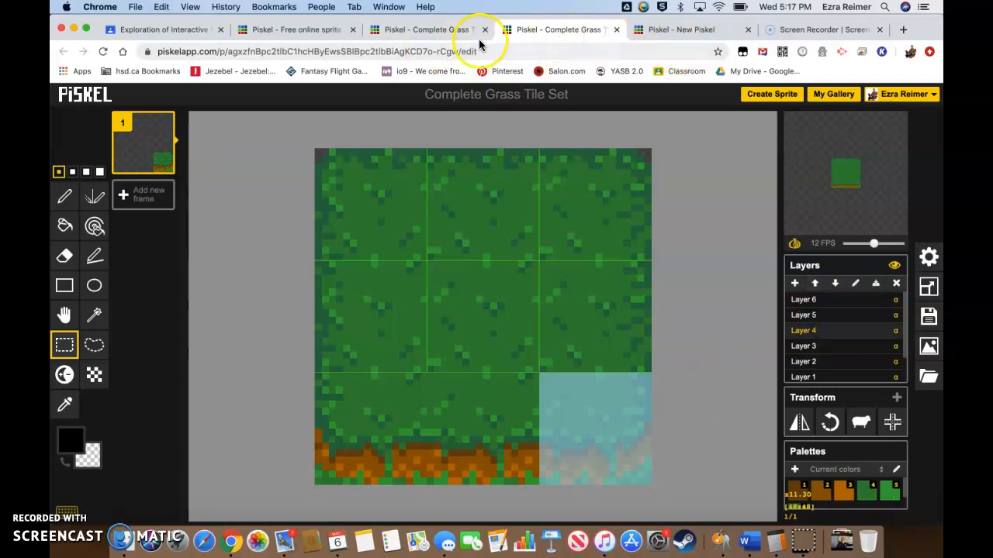
Return to the map, add a fourth layer, paste the bottom-right corner tile and move it to row five, column sixteen, ending the lower dirt edge
{"action": "left_click", "coordinate": [683, 29]}
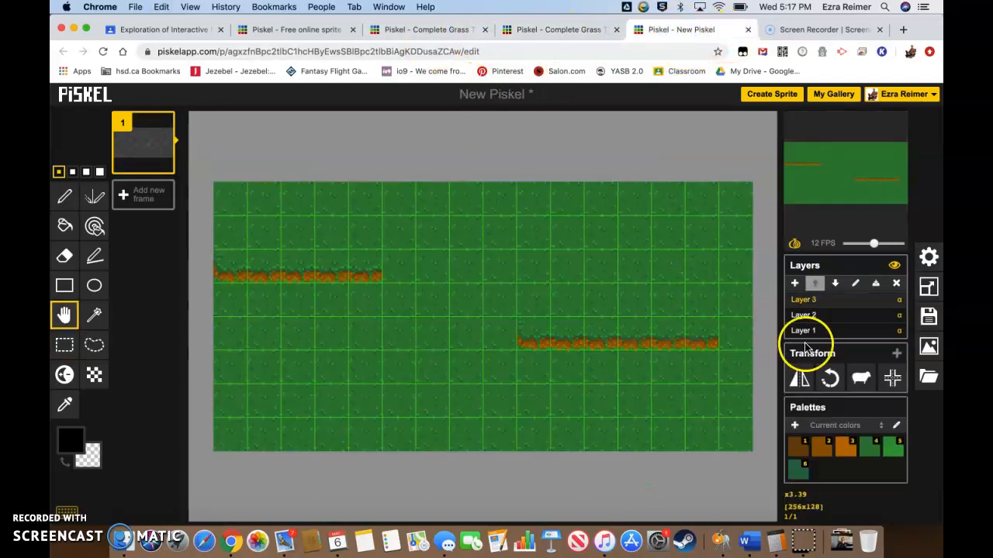
{"action": "left_click", "coordinate": [56, 350]}
{"action": "left_click_drag", "start_coordinate": [718, 318], "coordinate": [752, 350]}
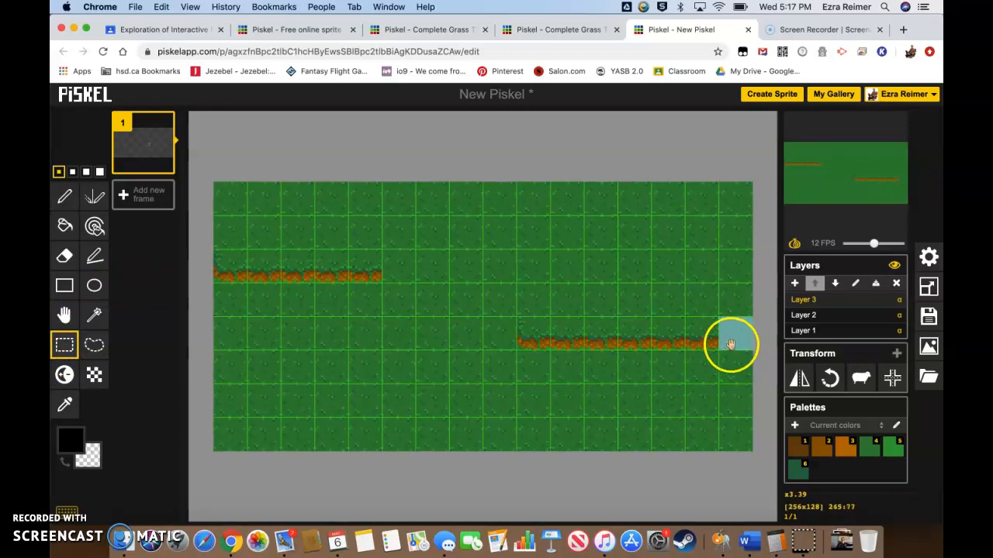
{"action": "left_click", "coordinate": [794, 284]}
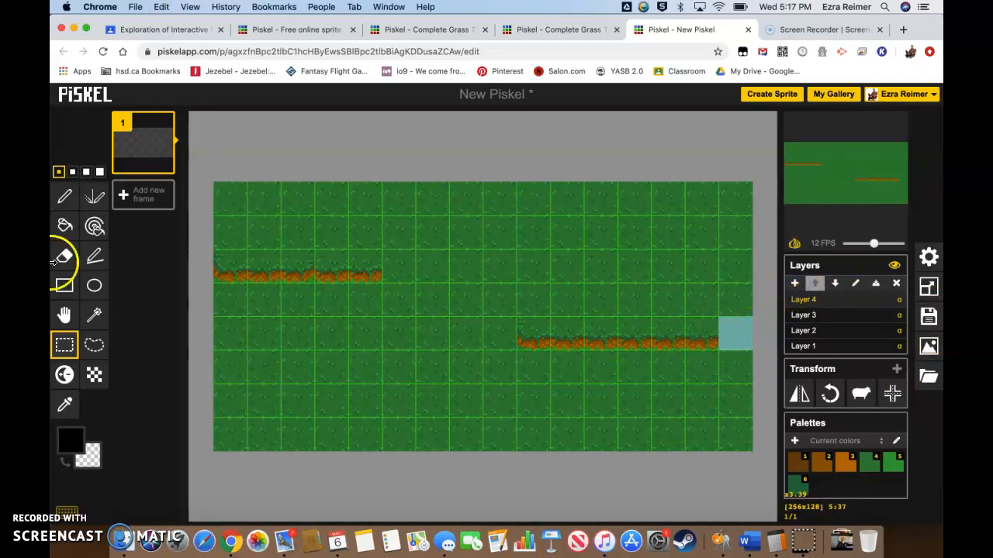
{"action": "left_click", "coordinate": [64, 314]}
{"action": "left_click_drag", "start_coordinate": [250, 272], "coordinate": [651, 340]}
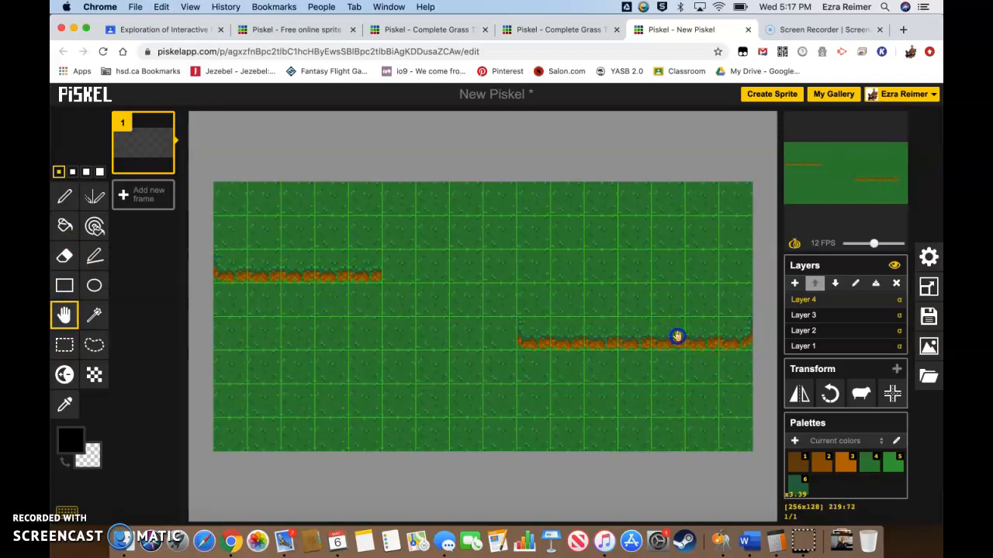
Select the bottom-right corner tile on Layer 4 and place a copy at the right end of the upper dirt edge, in column six
{"action": "scroll", "coordinate": [744, 341], "scroll_direction": "up", "scroll_amount": 3}
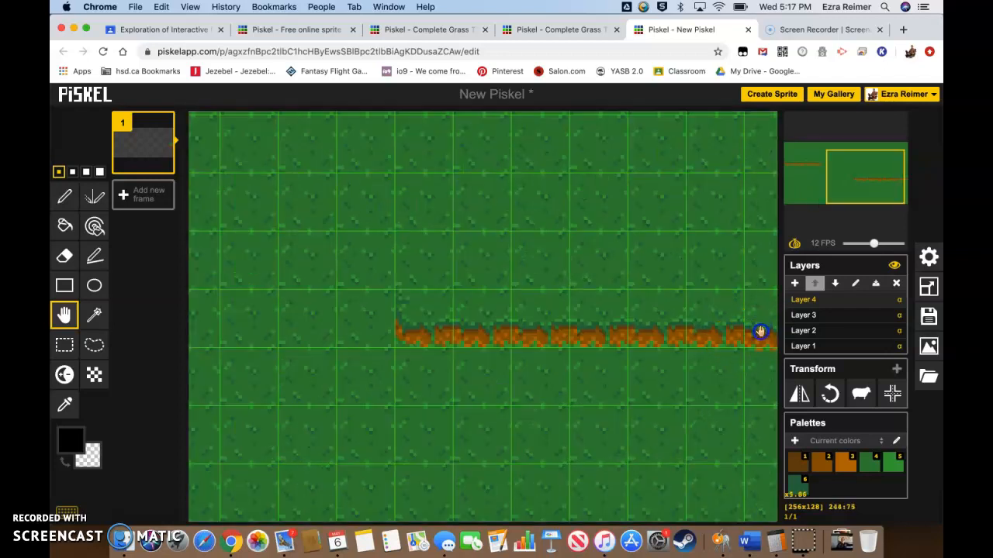
{"action": "scroll", "coordinate": [637, 325], "scroll_direction": "down", "scroll_amount": 3}
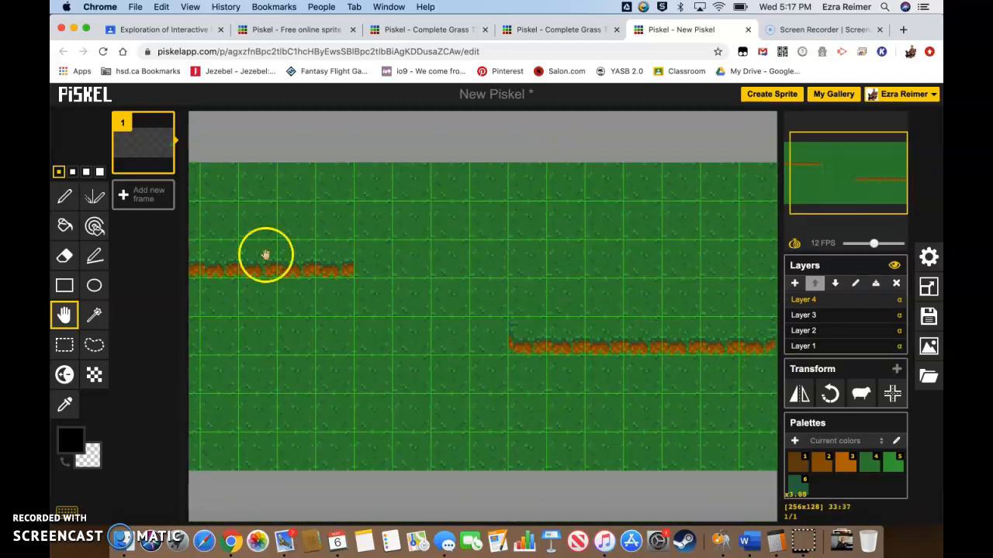
{"action": "left_click", "coordinate": [64, 345]}
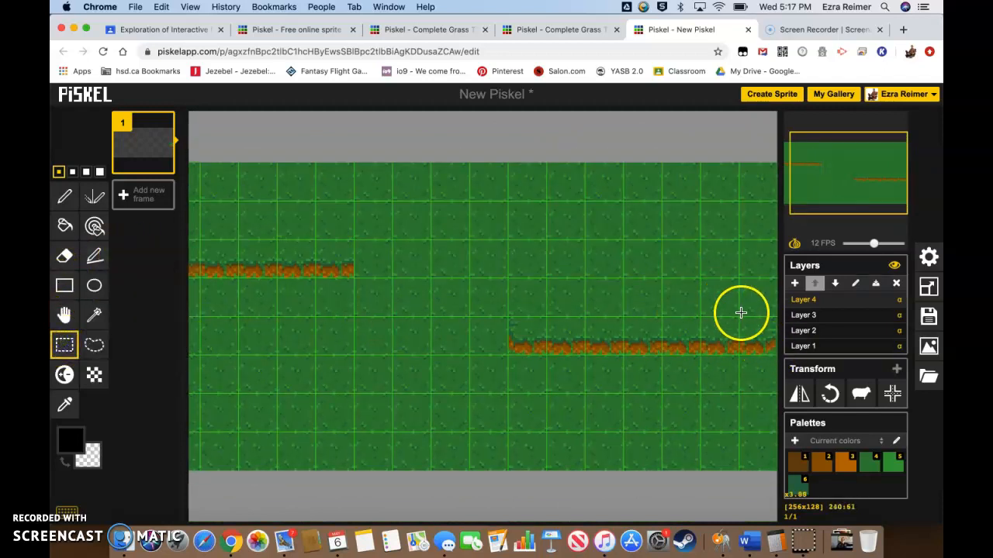
{"action": "left_click_drag", "start_coordinate": [740, 317], "coordinate": [777, 346]}
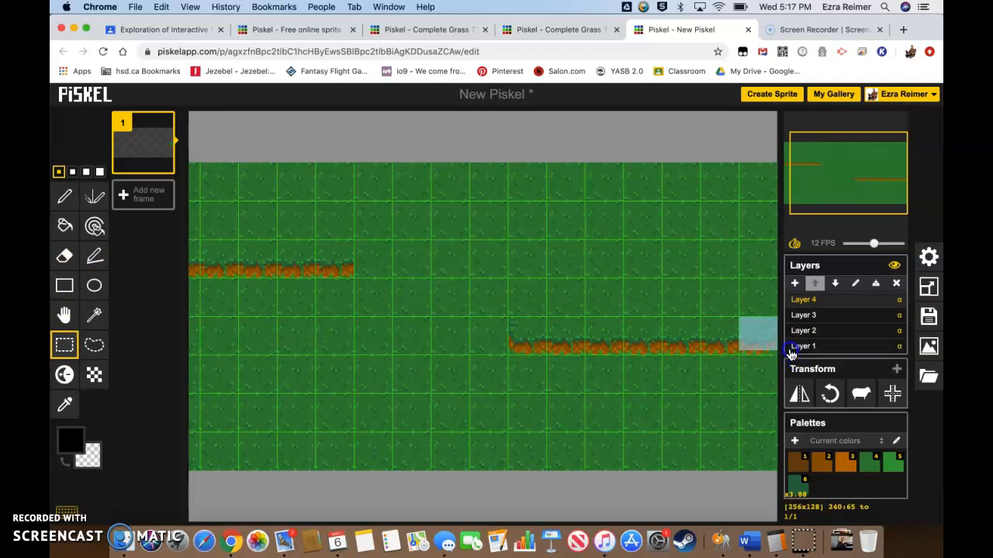
{"action": "left_click_drag", "start_coordinate": [752, 342], "coordinate": [377, 269]}
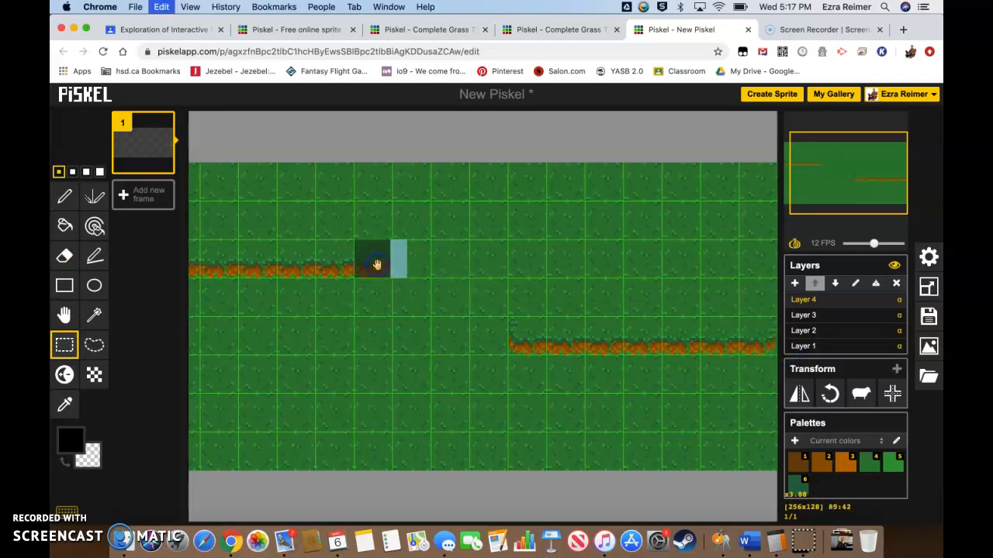
{"action": "left_click", "coordinate": [424, 297]}
{"action": "scroll", "coordinate": [445, 333], "scroll_direction": "down", "scroll_amount": 2}
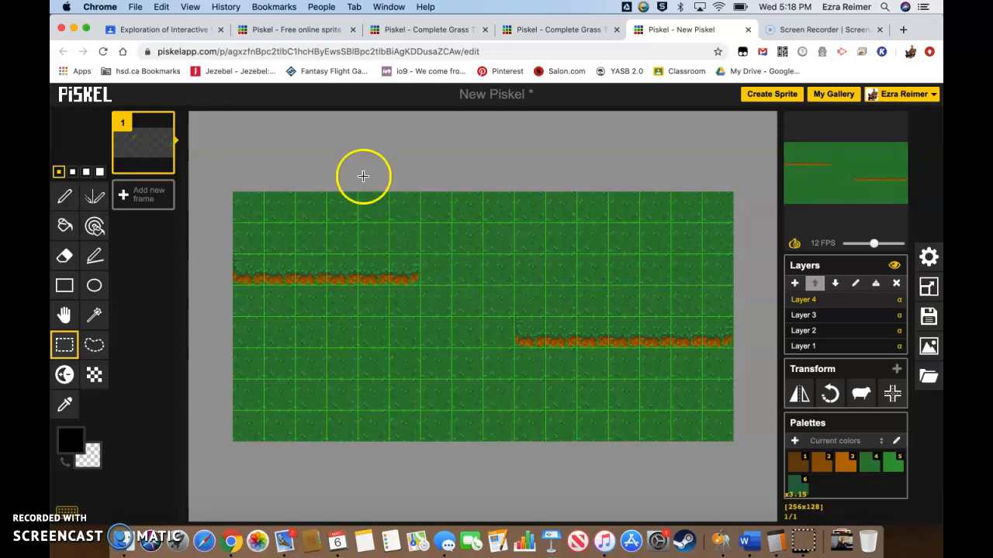
Switch to the grass tile set and select the middle-left edge tile on Layer 2
{"action": "left_click", "coordinate": [577, 29]}
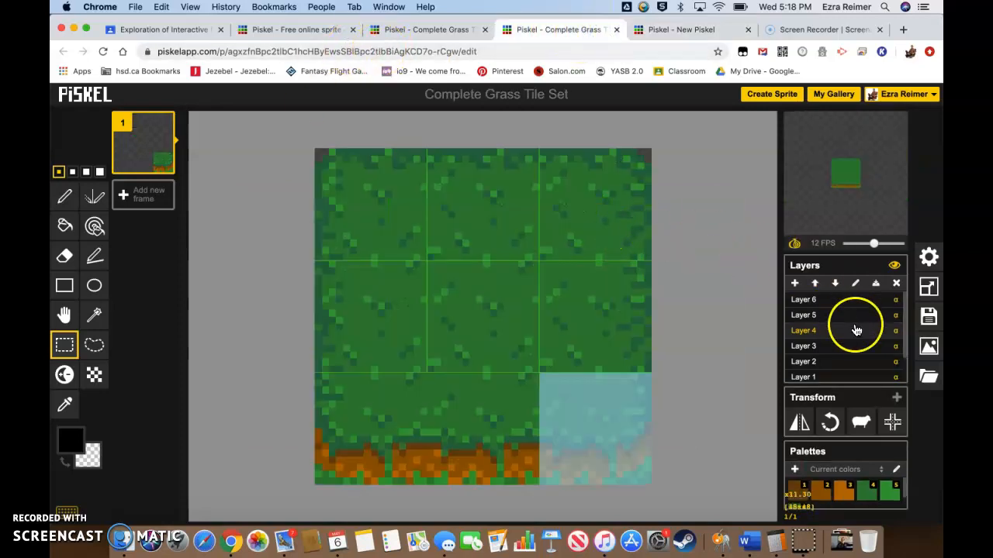
{"action": "left_click", "coordinate": [829, 361]}
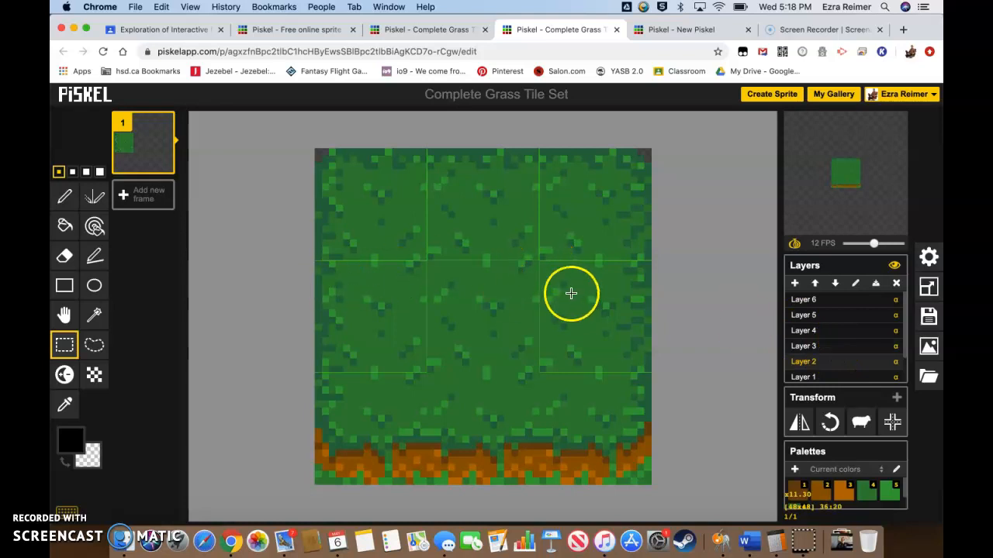
{"action": "left_click_drag", "start_coordinate": [426, 262], "coordinate": [317, 358]}
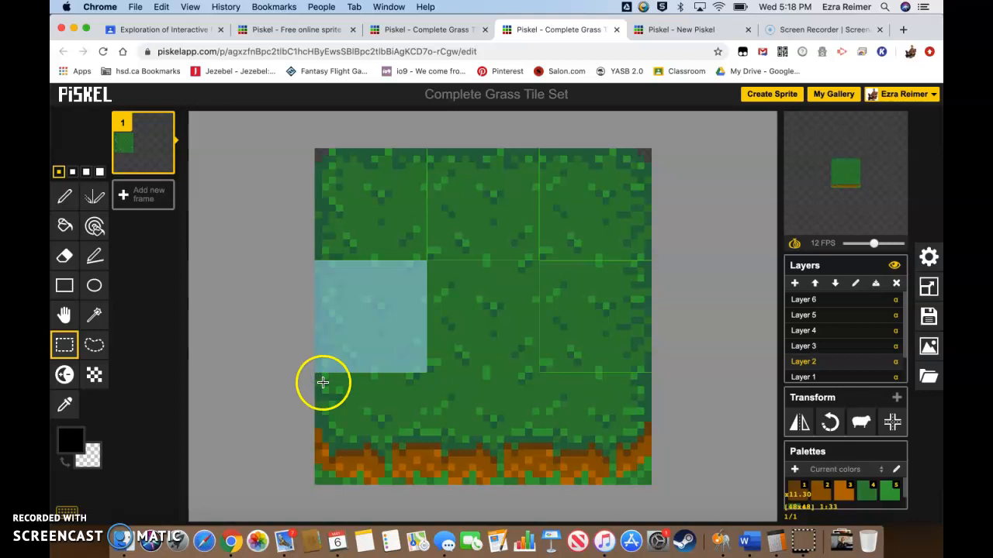
{"action": "left_click_drag", "start_coordinate": [318, 378], "coordinate": [318, 377]}
Return to the map, add a fifth layer and place the left-edge tile in row four, column ten, above the lower edge's left corner
{"action": "left_click", "coordinate": [683, 30]}
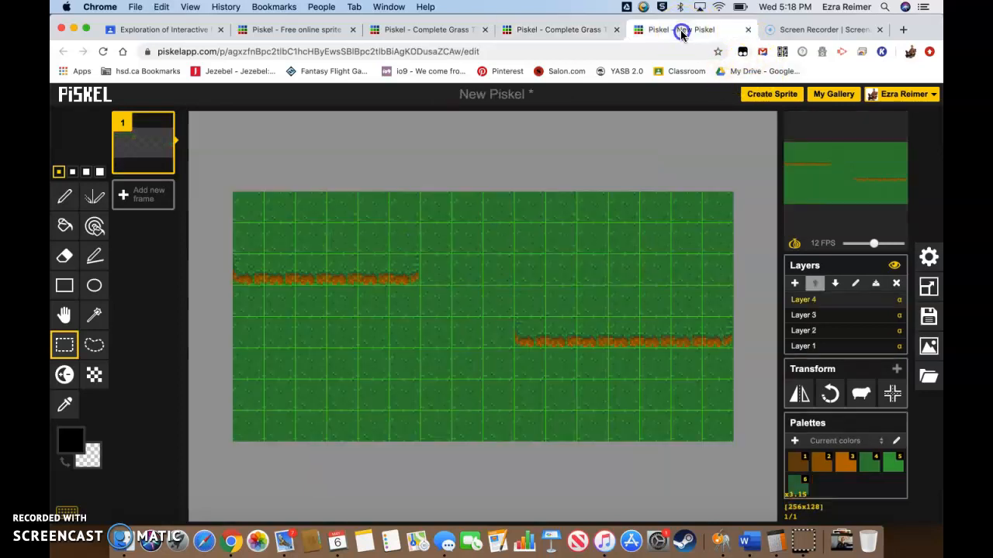
{"action": "left_click", "coordinate": [794, 283]}
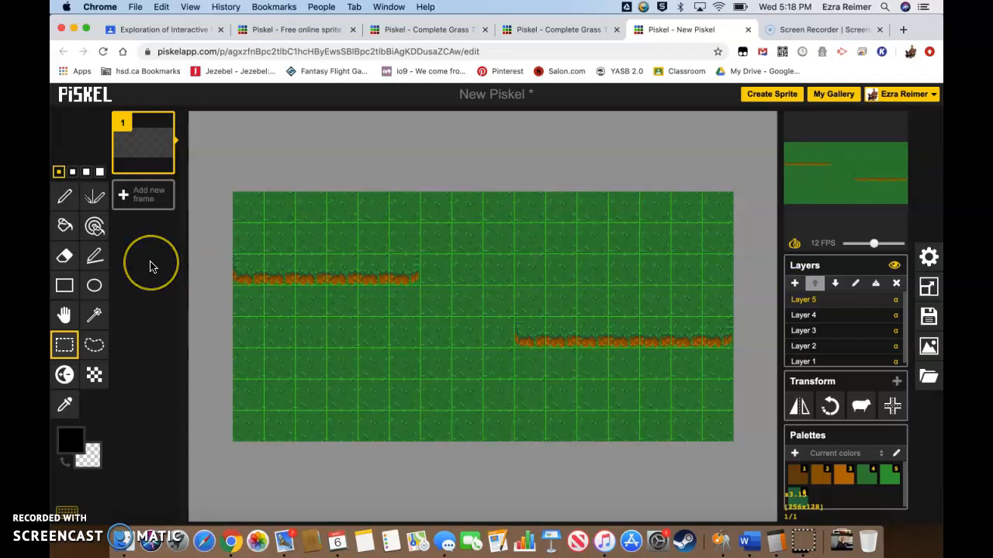
{"action": "left_click", "coordinate": [65, 315]}
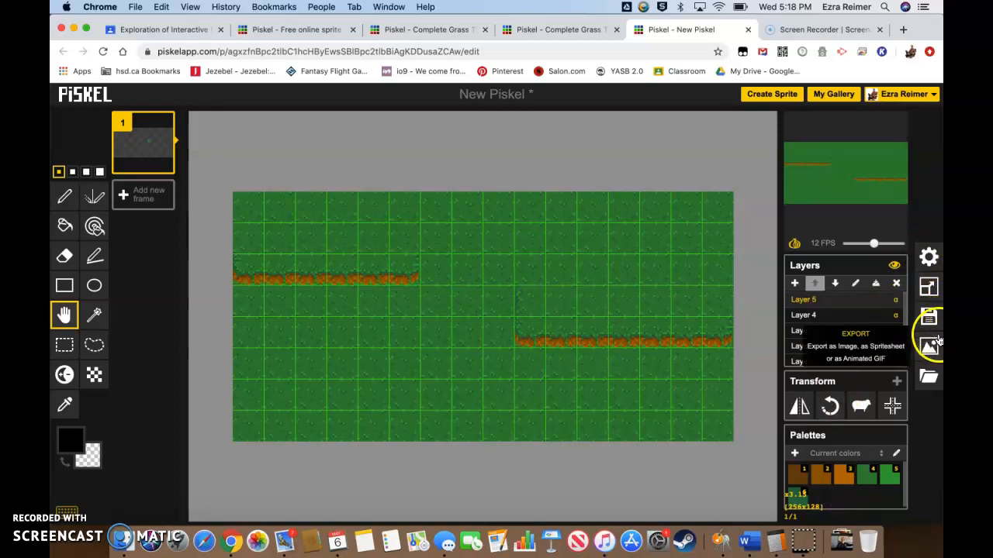
Open the grid settings and turn off the grid on the map
{"action": "left_click", "coordinate": [928, 257]}
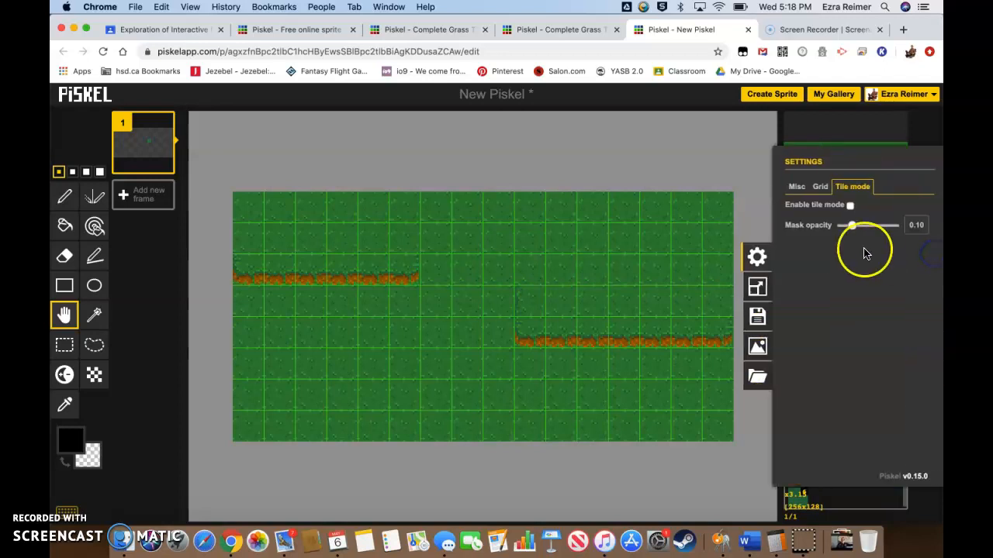
{"action": "left_click", "coordinate": [820, 187]}
{"action": "left_click", "coordinate": [831, 205]}
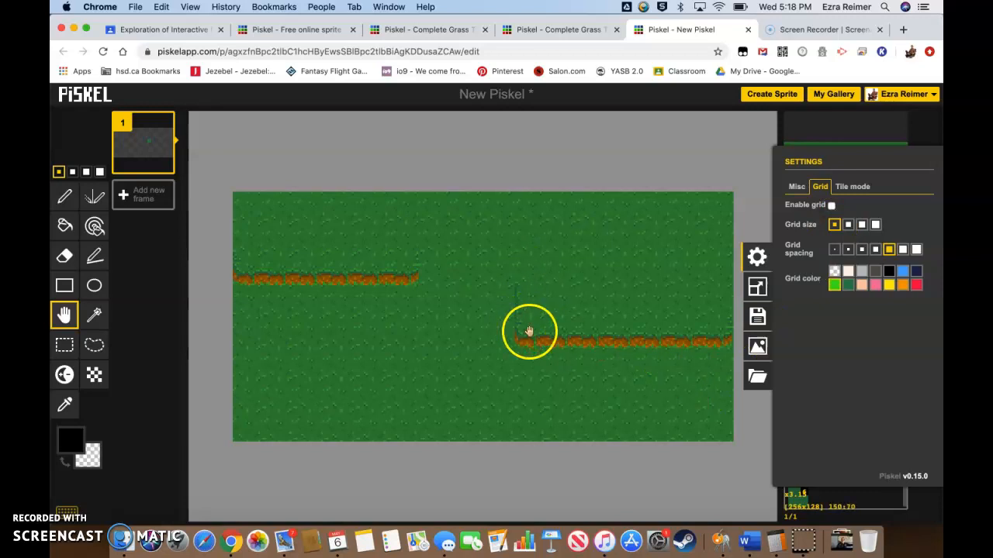